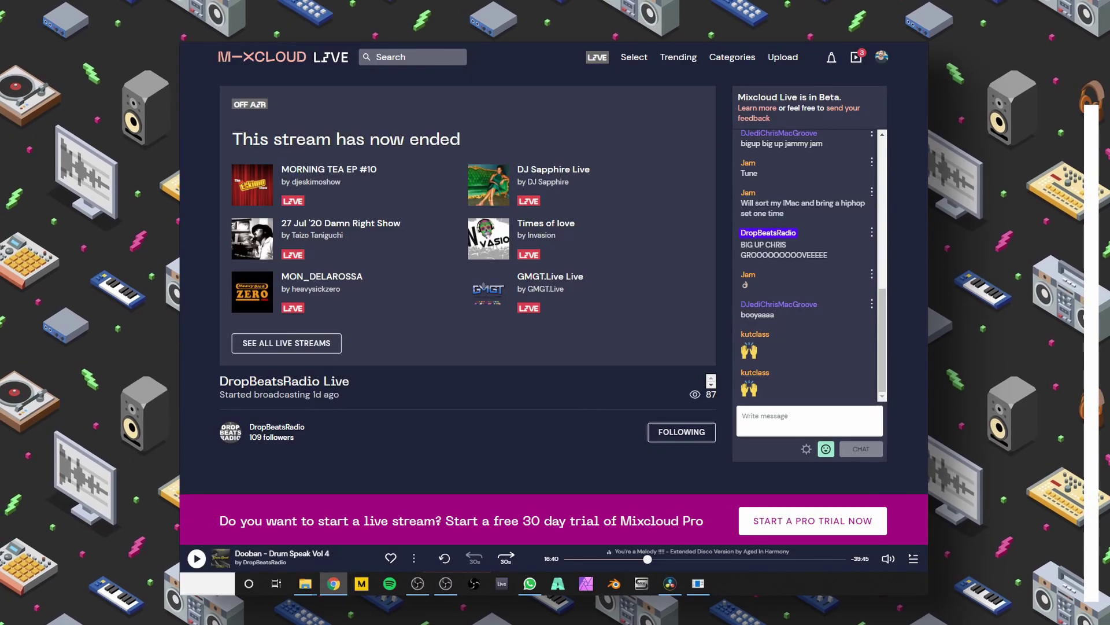
Switch the Mixcloud live chat to full screen chat from its gear menu.
click(806, 449)
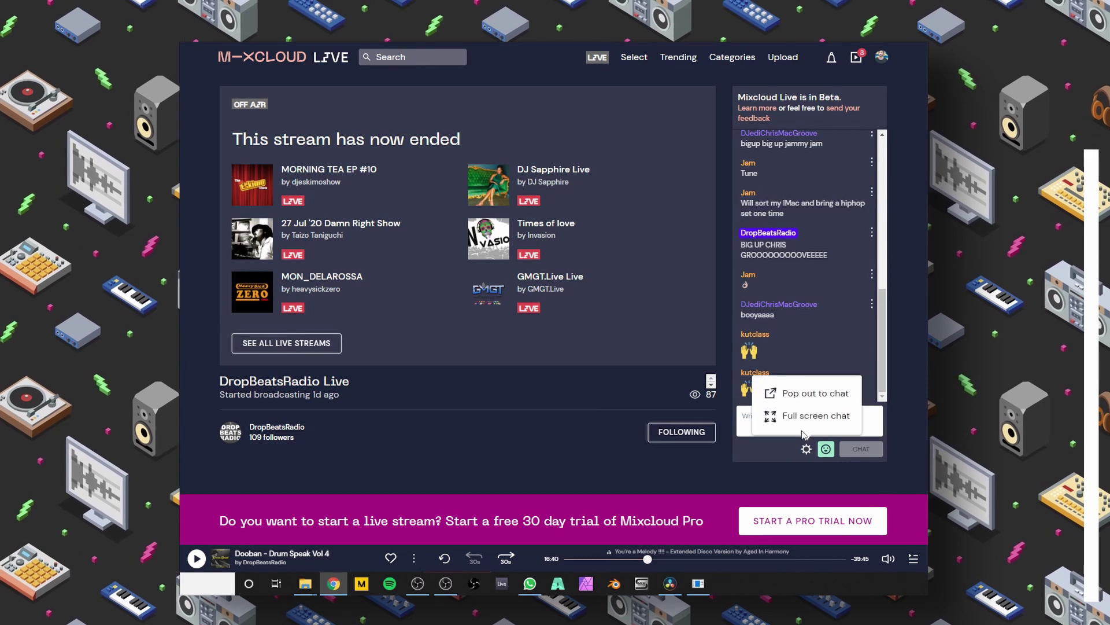
click(815, 415)
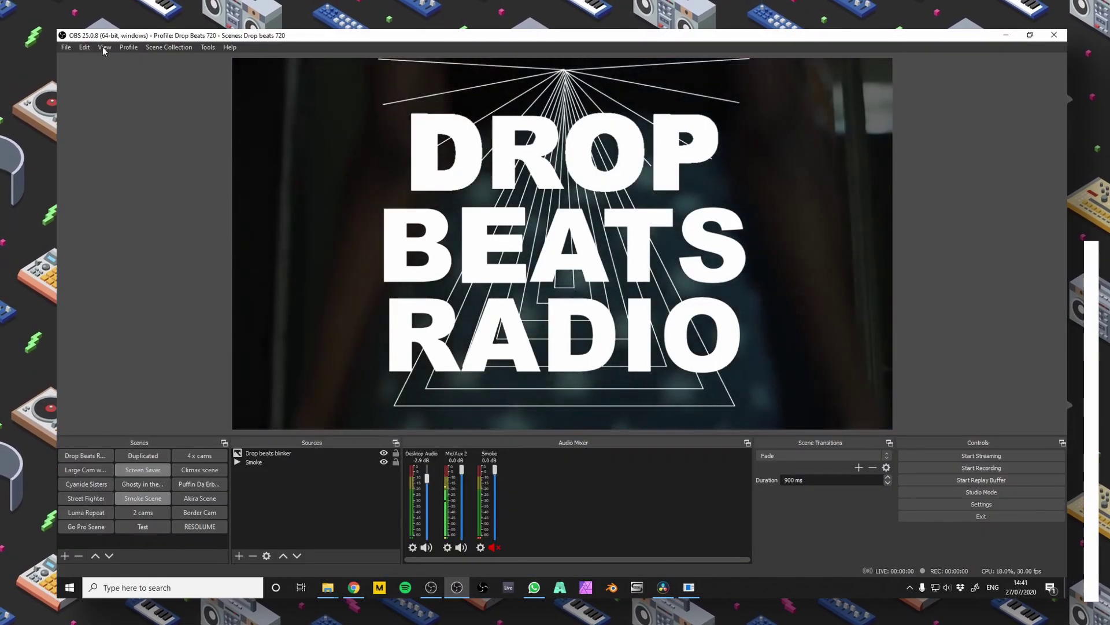
Edit the Mixcloud Chat custom browser dock's URL and open it as a dock.
click(104, 49)
mouse_move(147, 75)
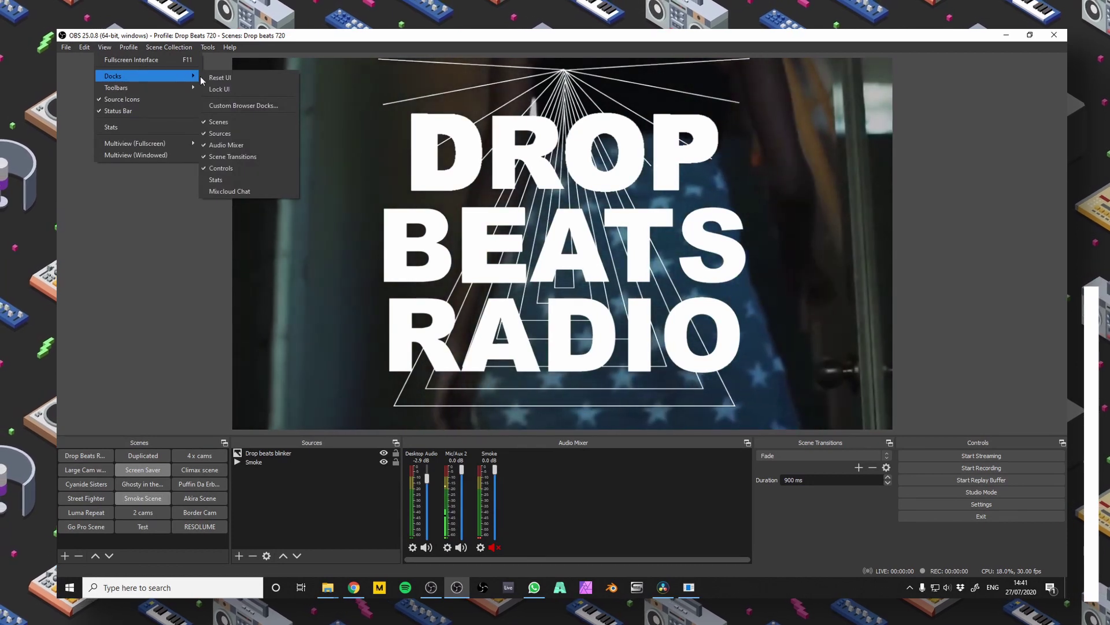
click(233, 104)
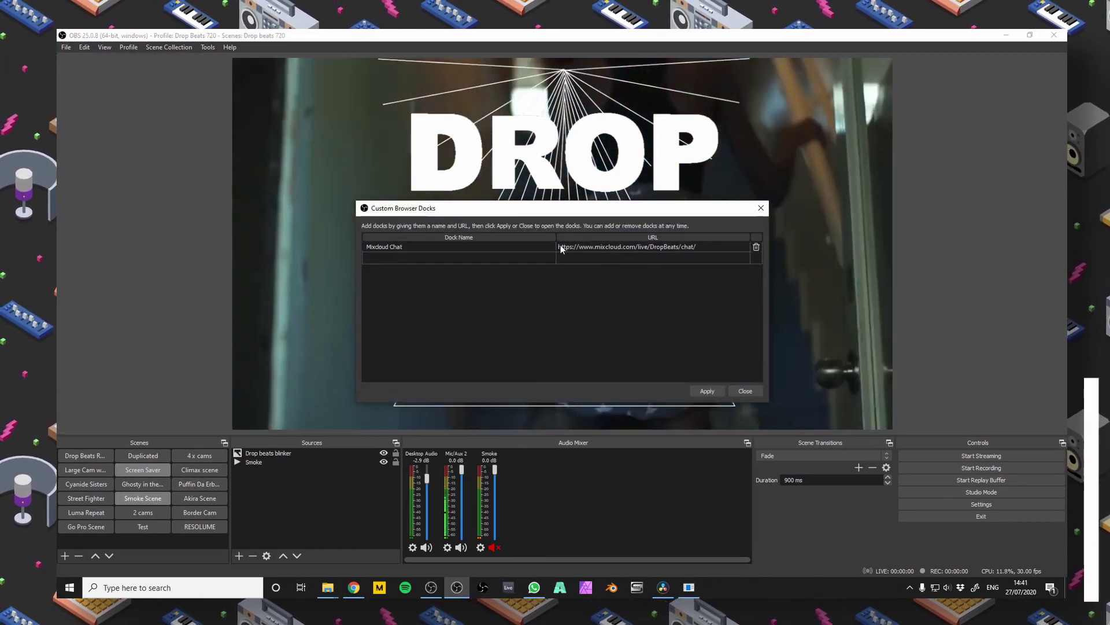
double_click(602, 246)
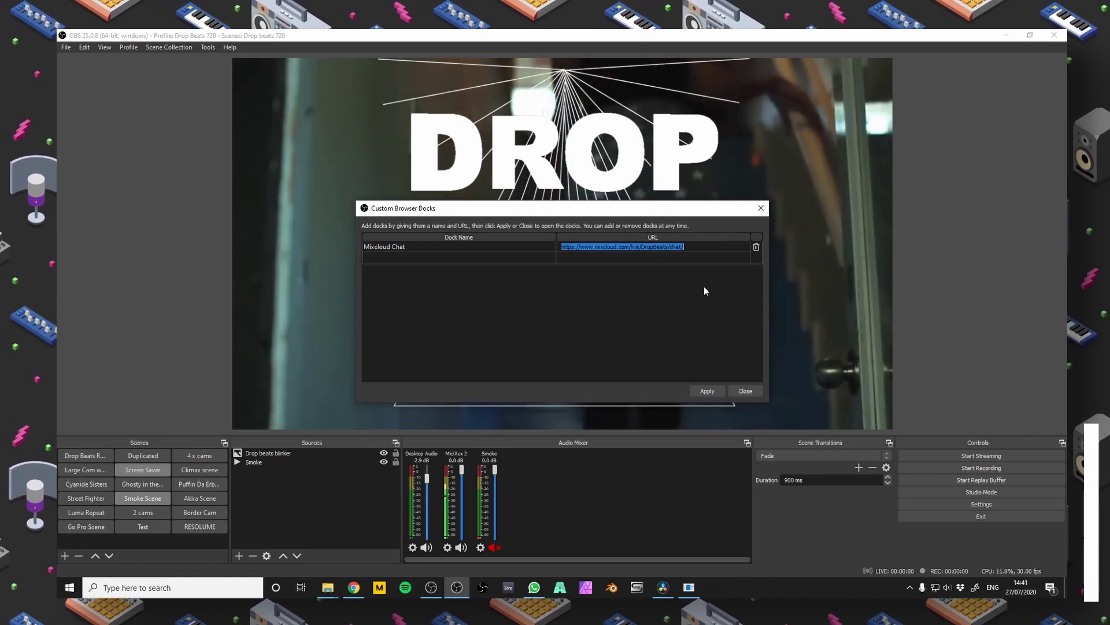
click(744, 392)
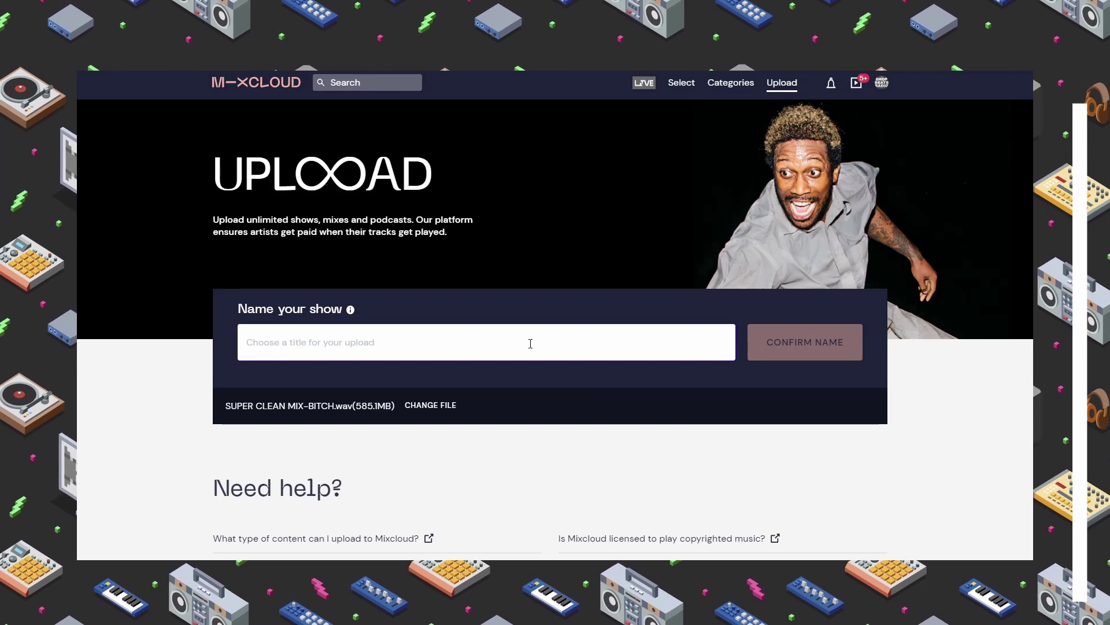
Name the show 'suPER CLEAN MIX - BITCH!' and confirm to start the upload.
text(suPER CL)
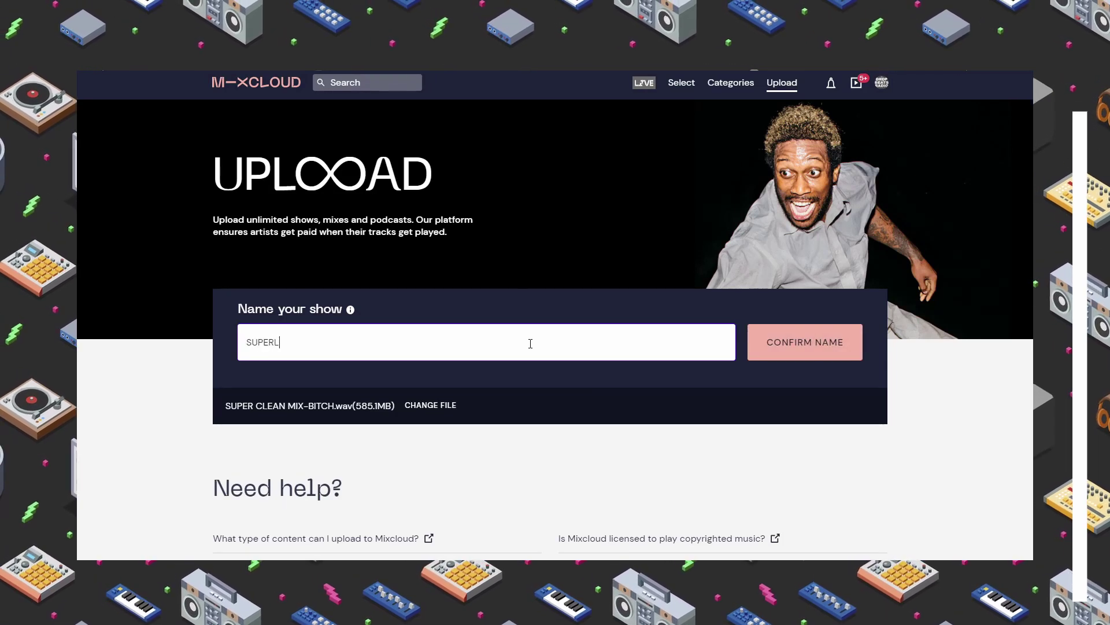
text(EAN)
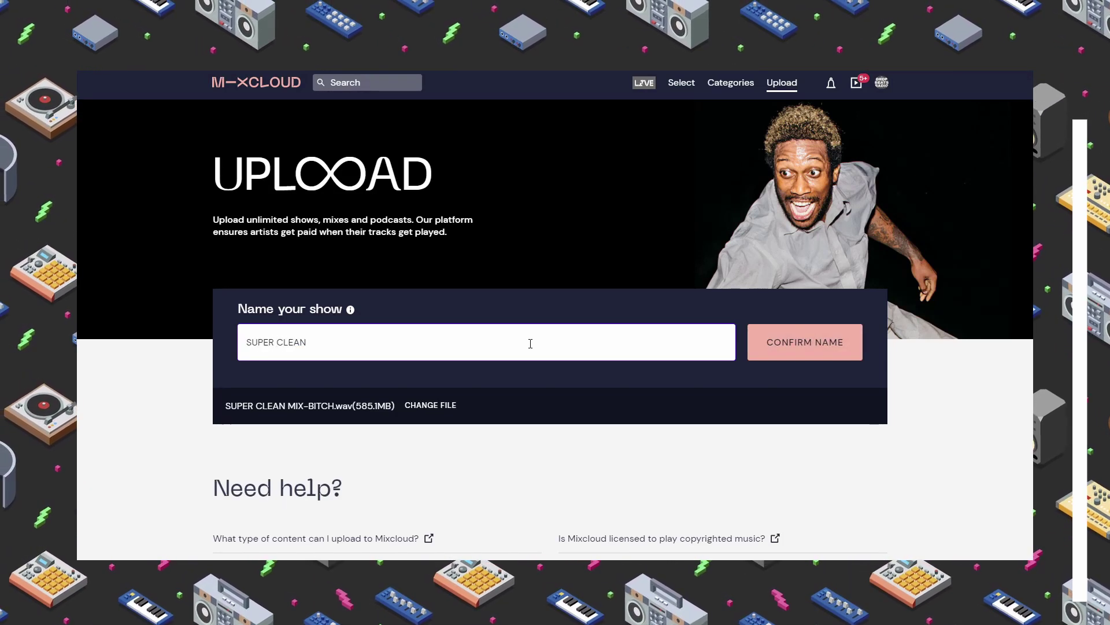
text( MIX - BITCH!)
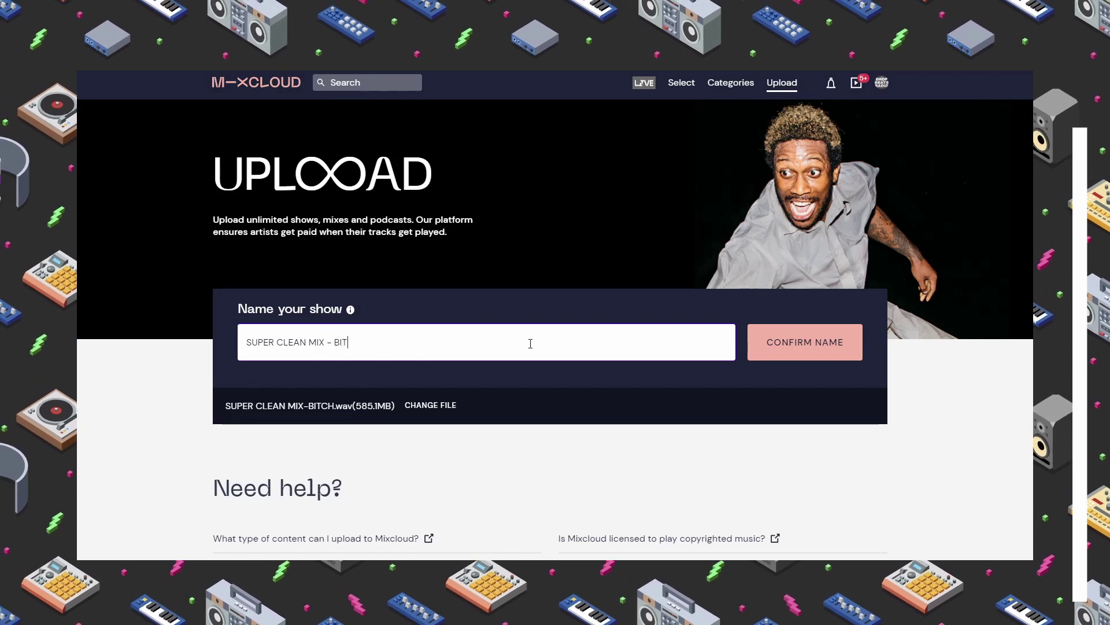
click(788, 347)
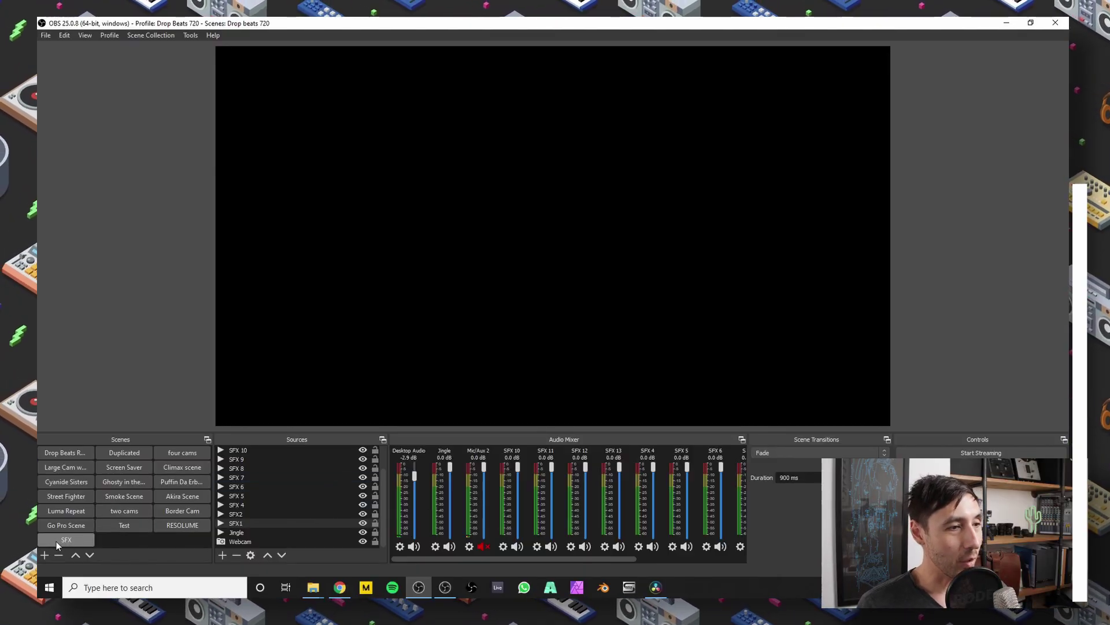
Add a media source named dsfdsf to the SFX scene that plays drop.wav, with looping off.
scroll(296, 511, up, 1)
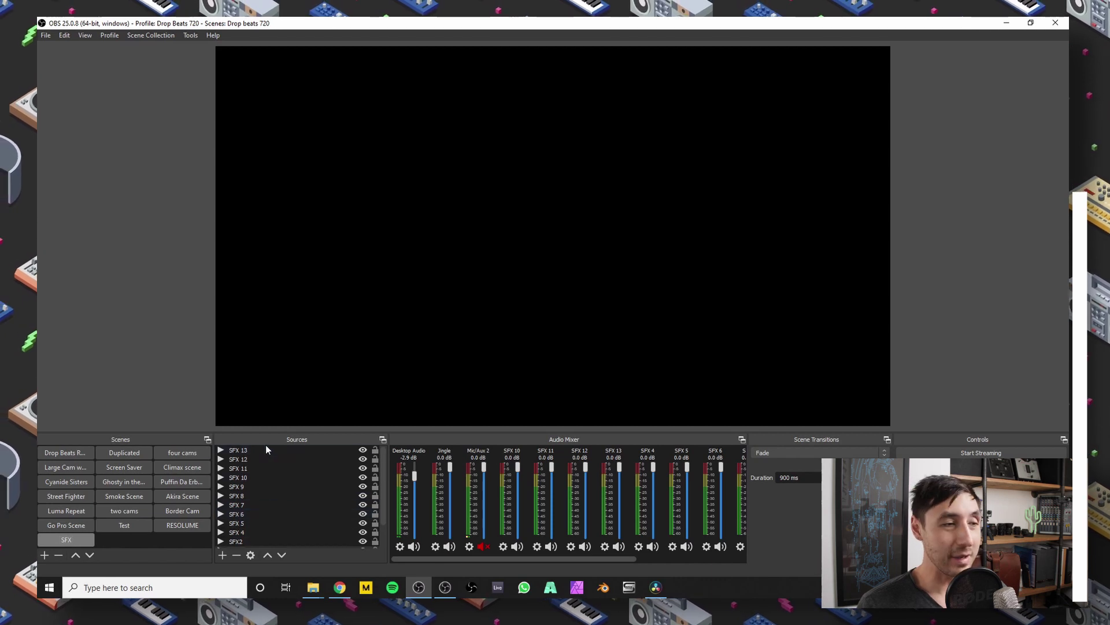
scroll(253, 486, down, 1)
scroll(249, 458, down, 1)
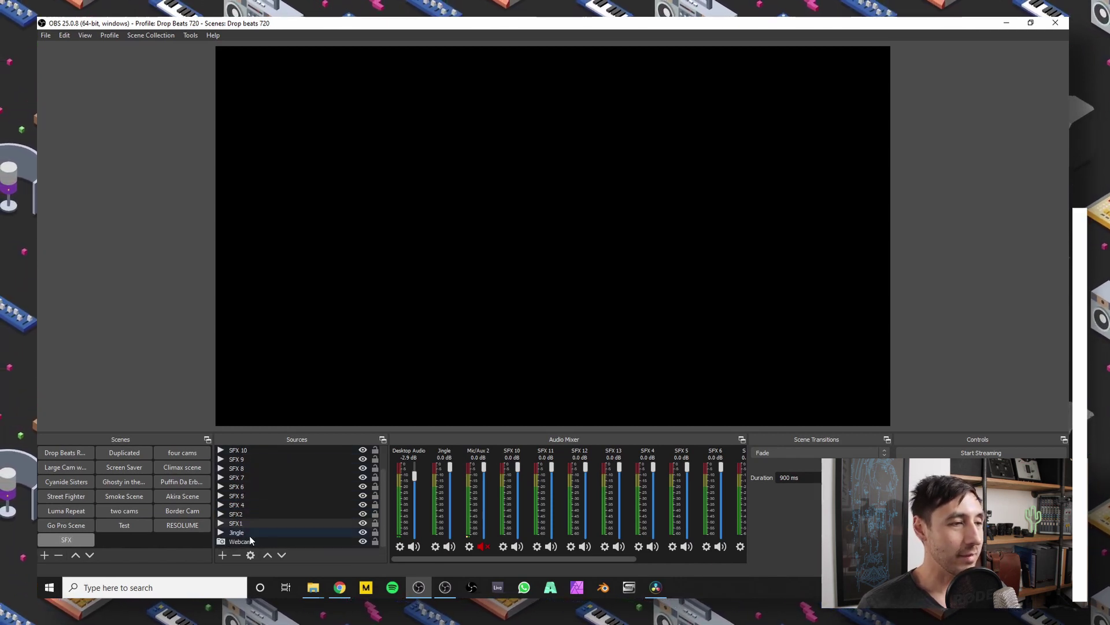
click(222, 555)
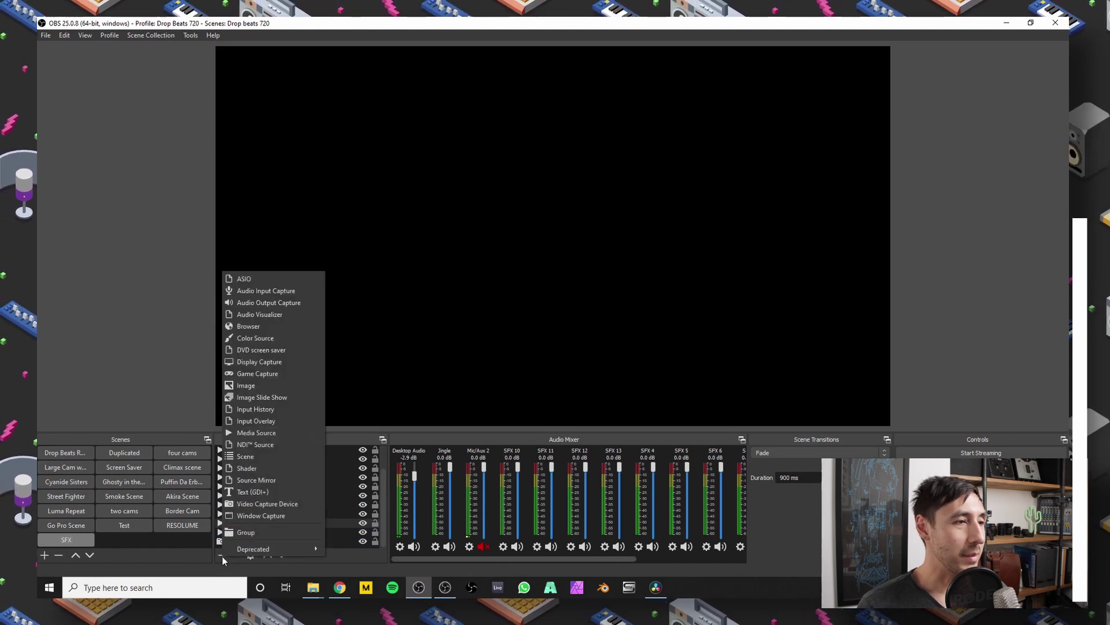
click(266, 433)
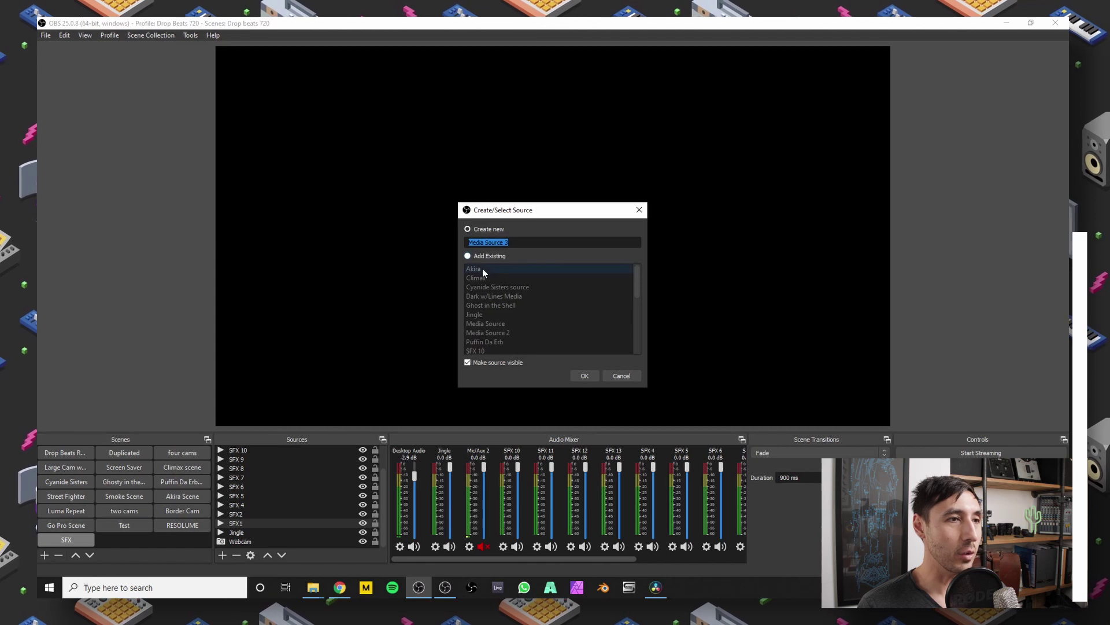
text(dsfdsf)
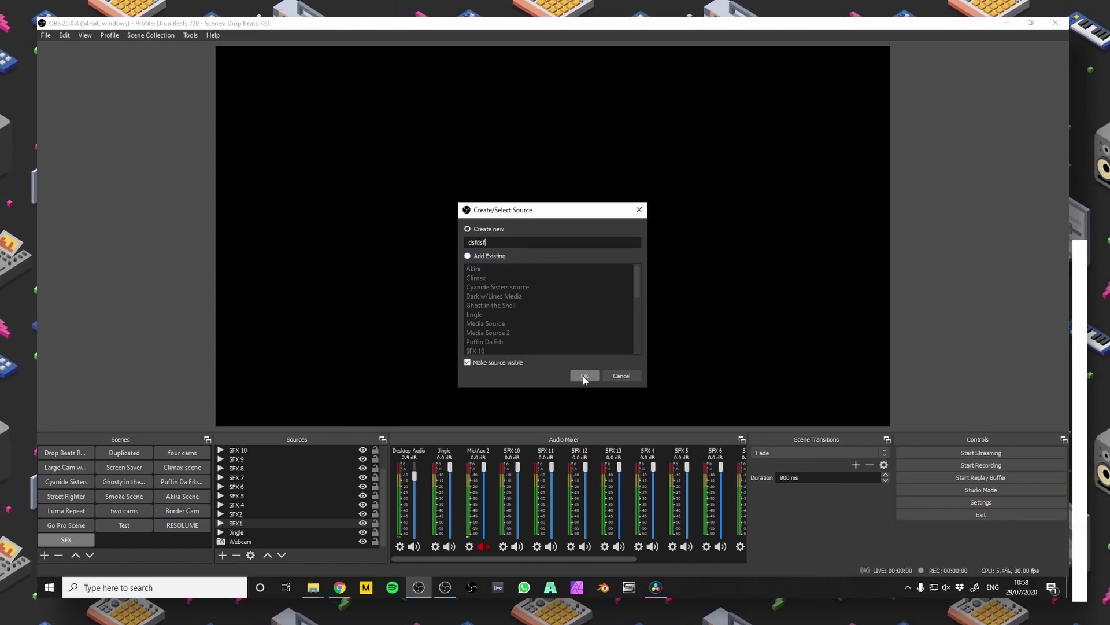
click(584, 376)
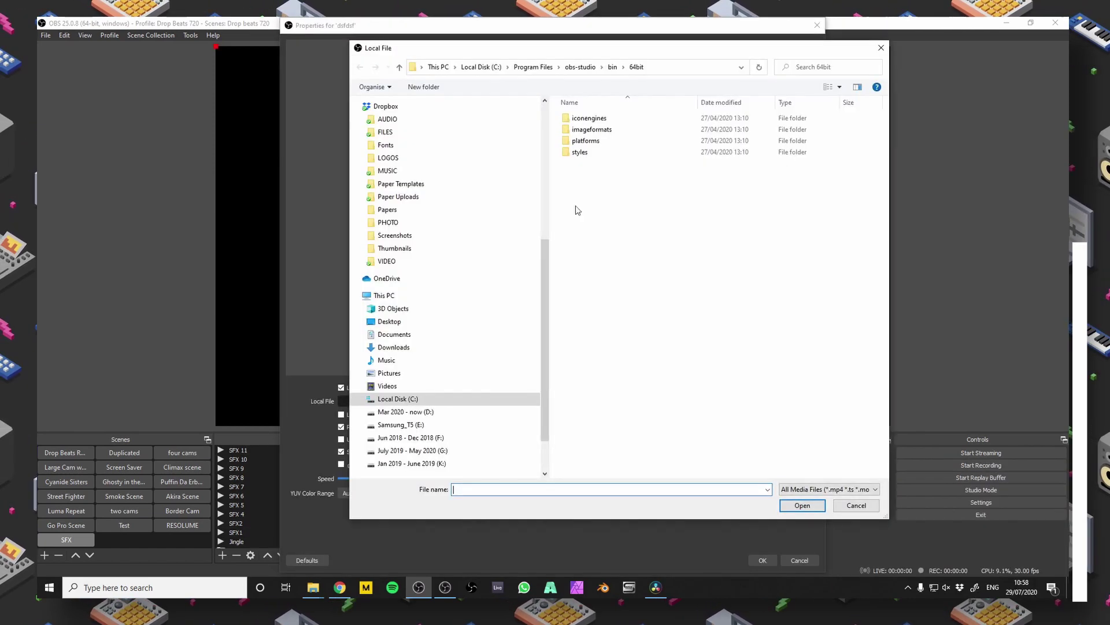
scroll(445, 260, up, 5)
click(389, 123)
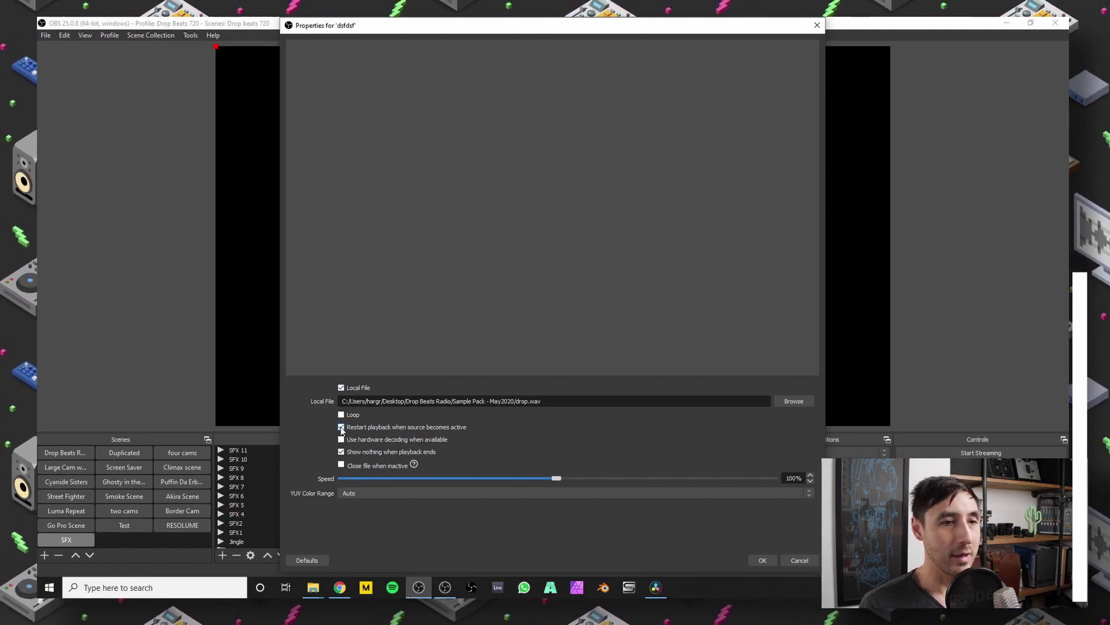
click(762, 560)
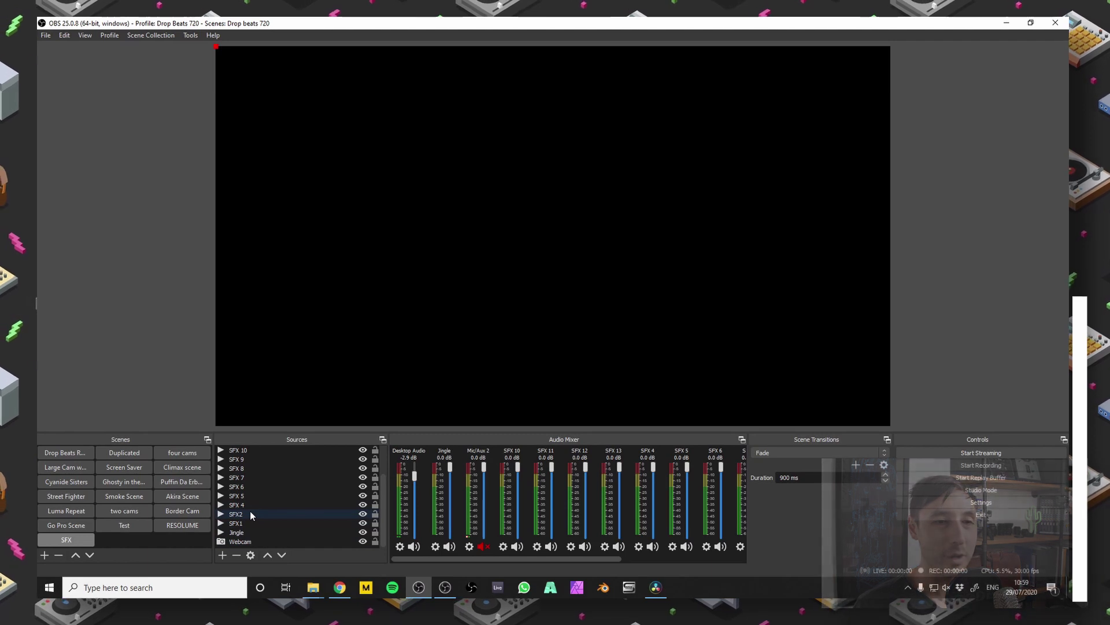
click(959, 502)
click(328, 250)
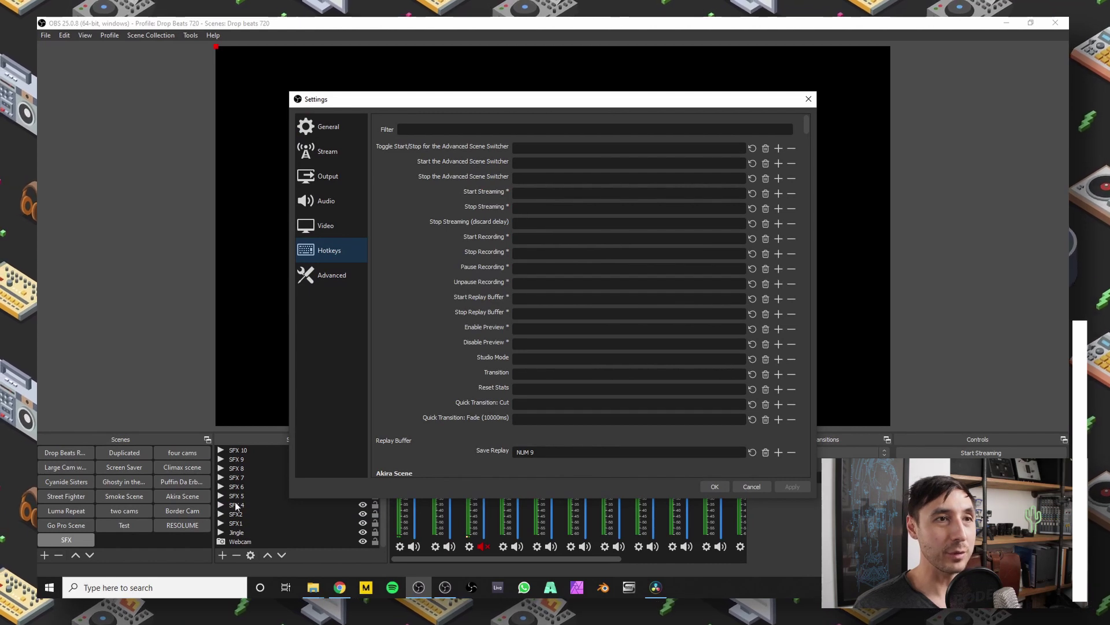
drag(806, 125, 806, 208)
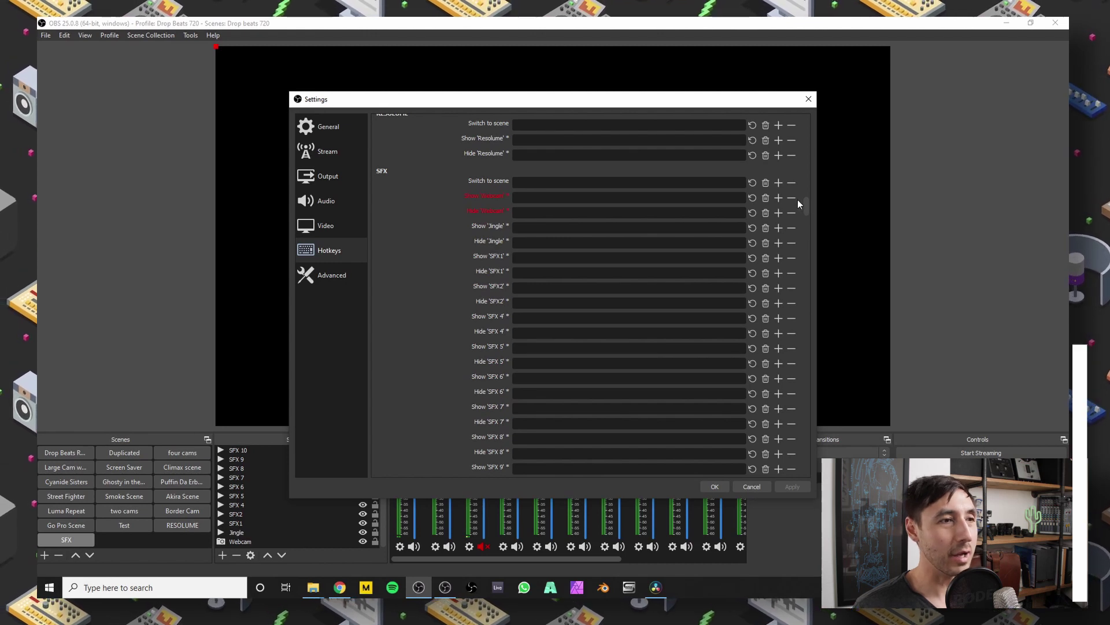
drag(808, 208, 826, 442)
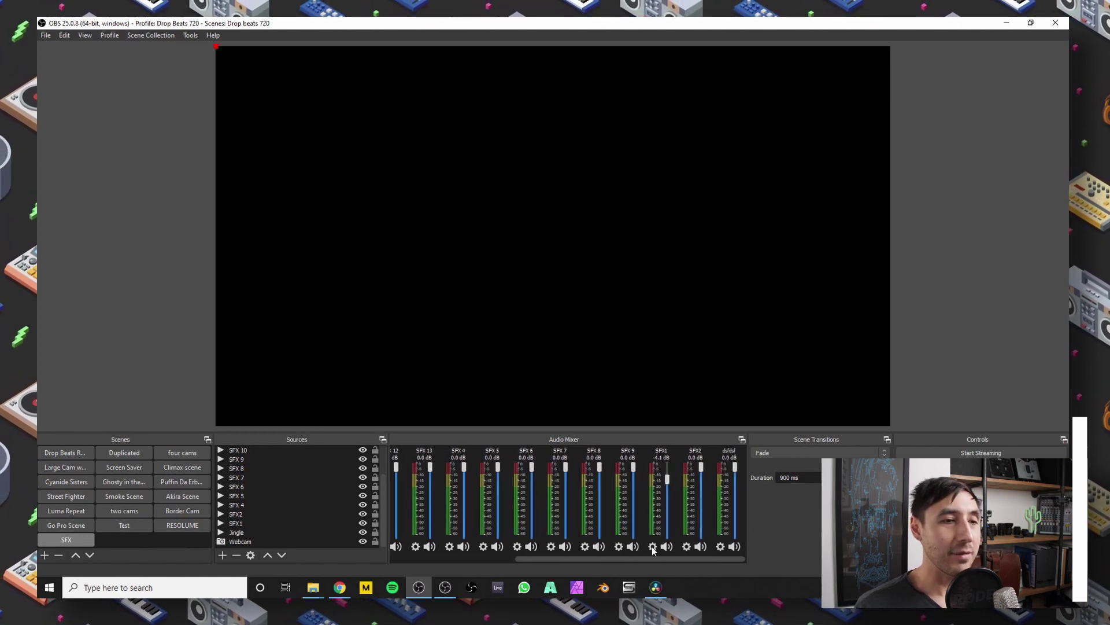
click(652, 546)
click(662, 533)
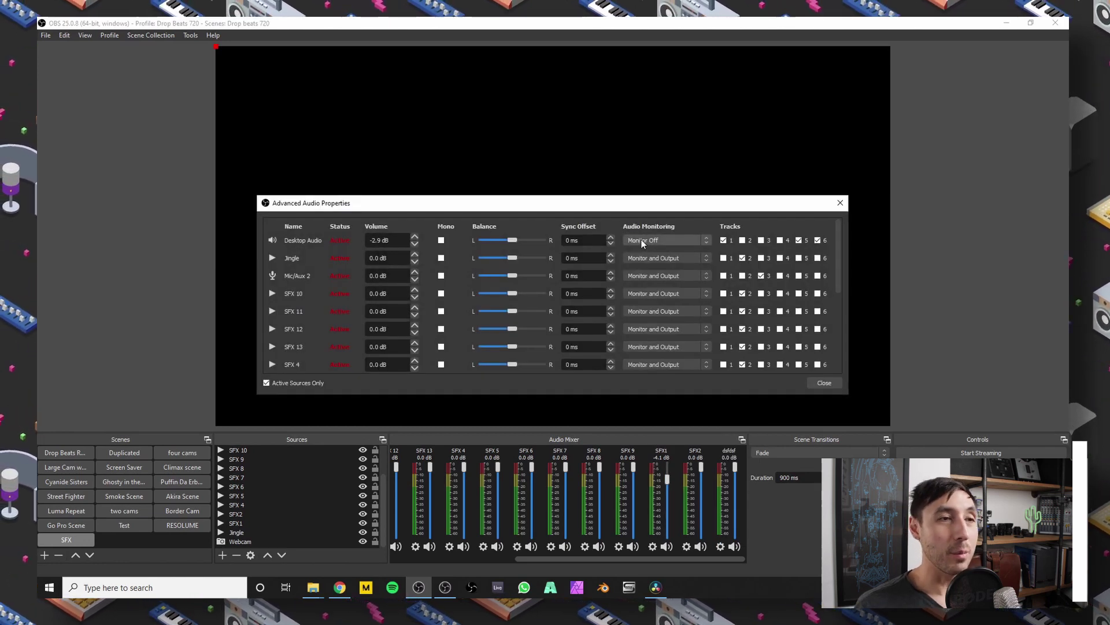
click(667, 258)
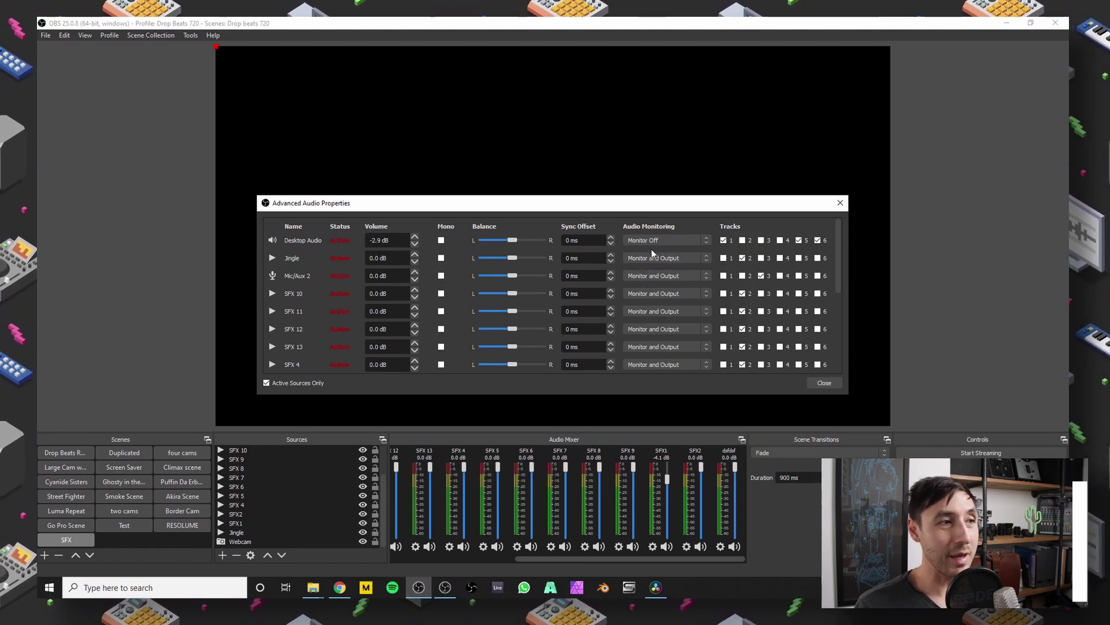
key(Escape)
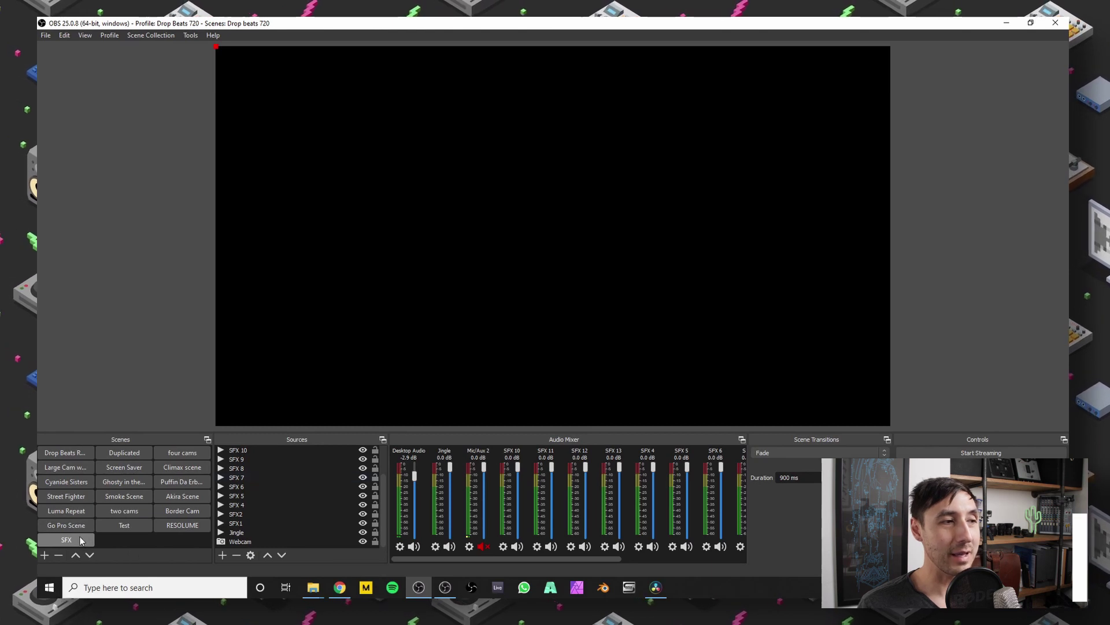
Add the existing SFX scene as a source in Street Fighter and move it to the top.
click(76, 499)
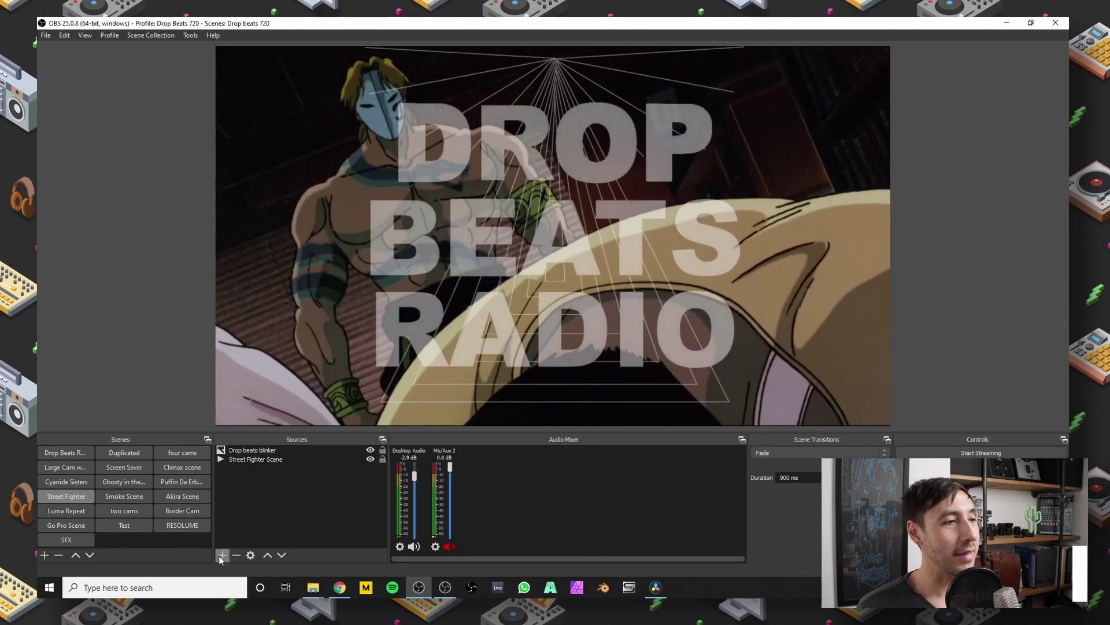
click(222, 555)
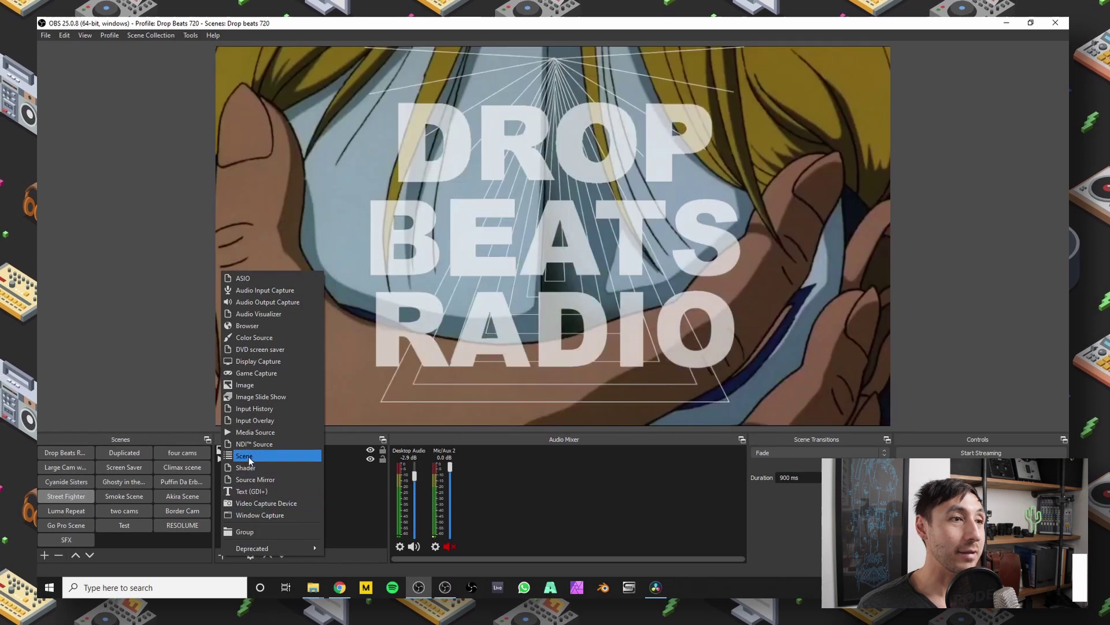
click(249, 457)
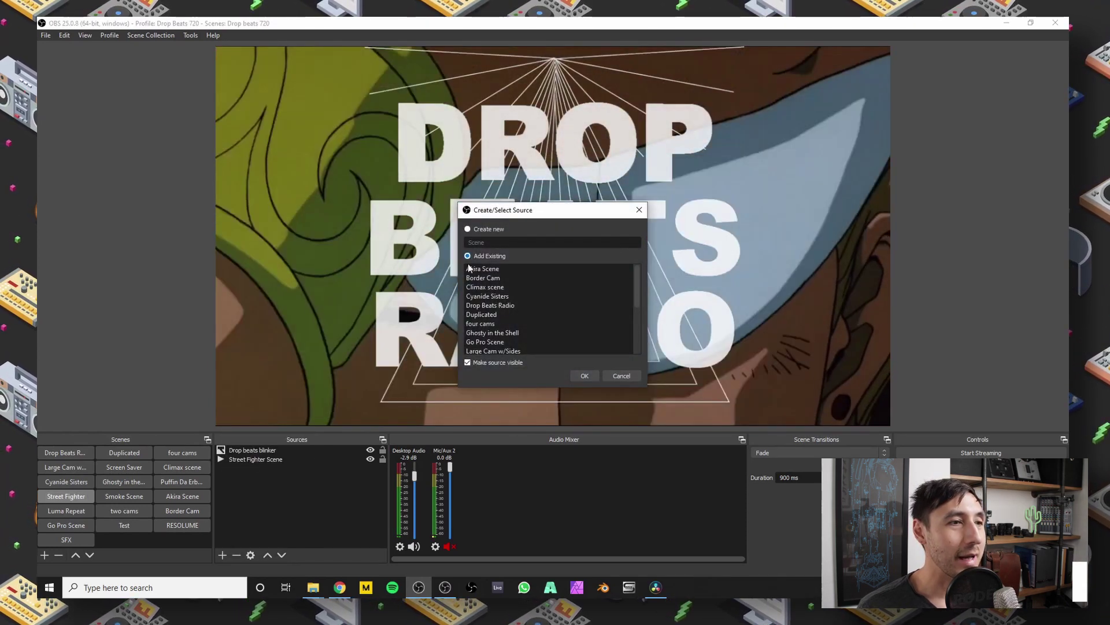
scroll(518, 294, down, 3)
double_click(516, 314)
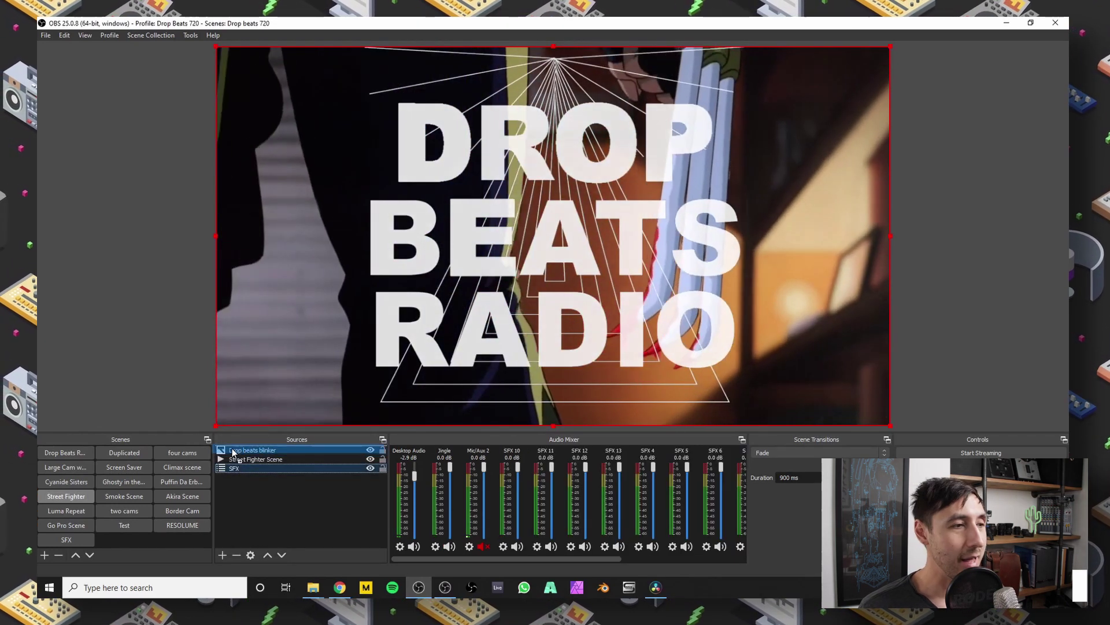
drag(233, 453, 236, 450)
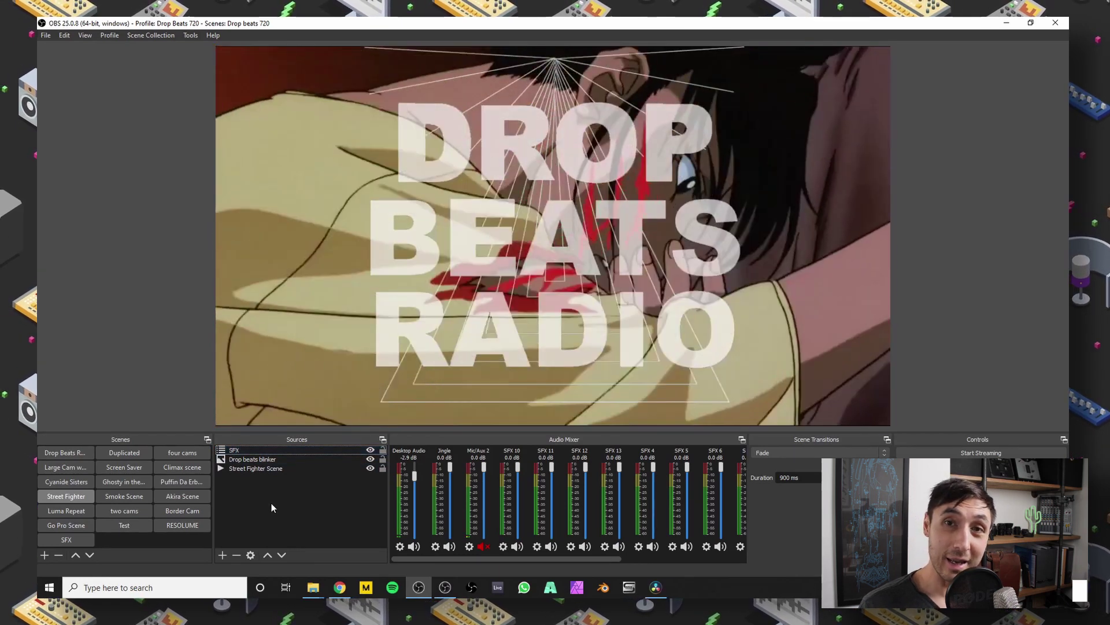
click(356, 498)
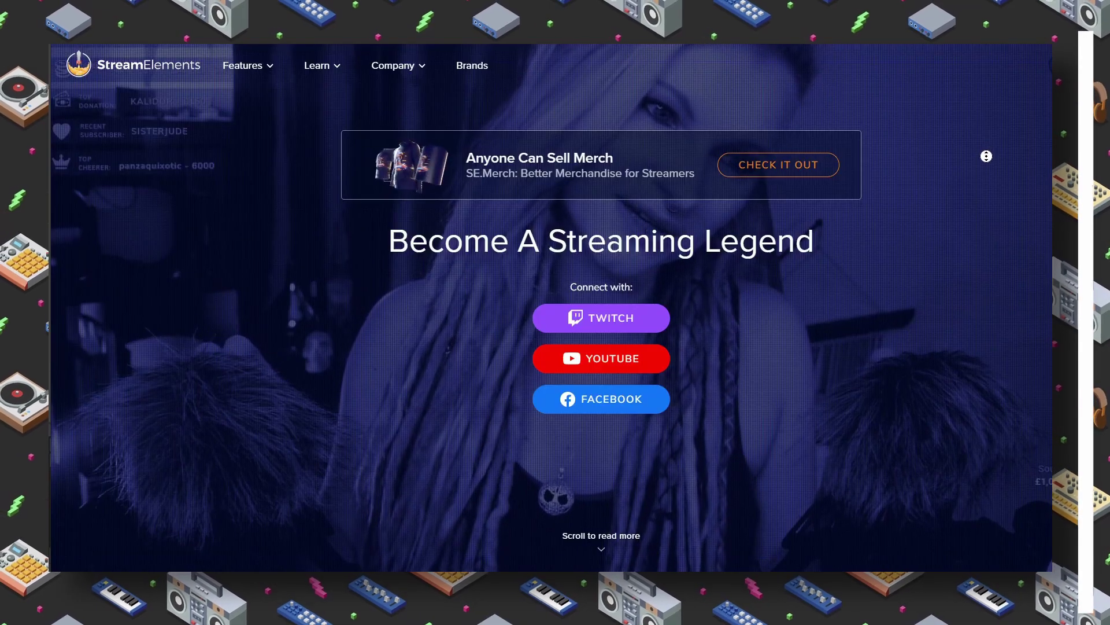
Scroll down the StreamElements homepage and choose Twitch under 'Connect with' to log in.
scroll(984, 162, down, 7)
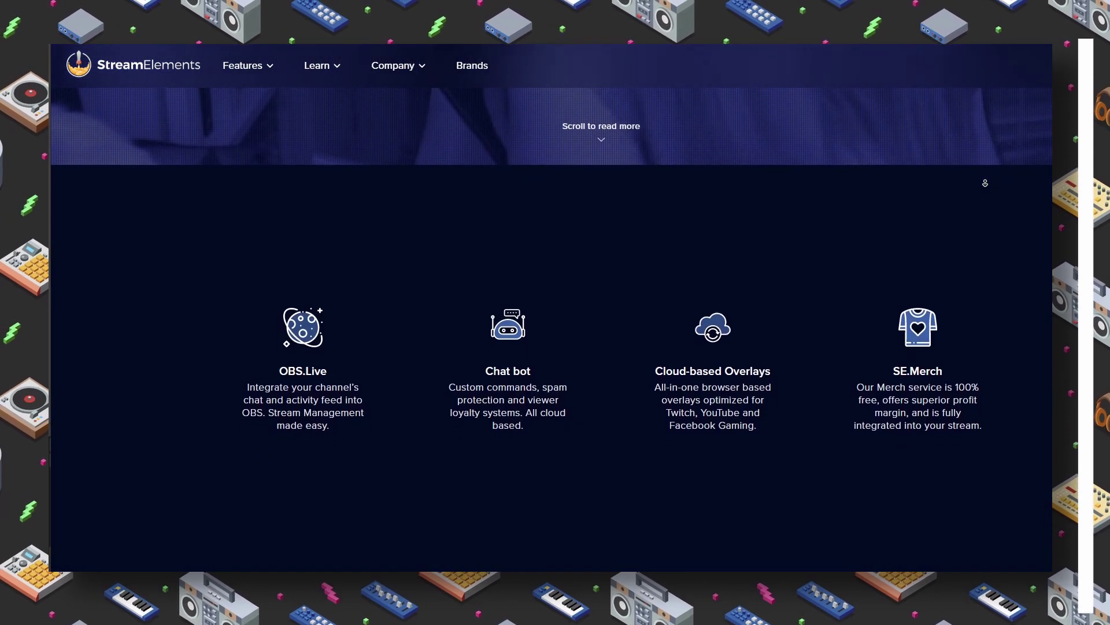
scroll(985, 183, down, 5)
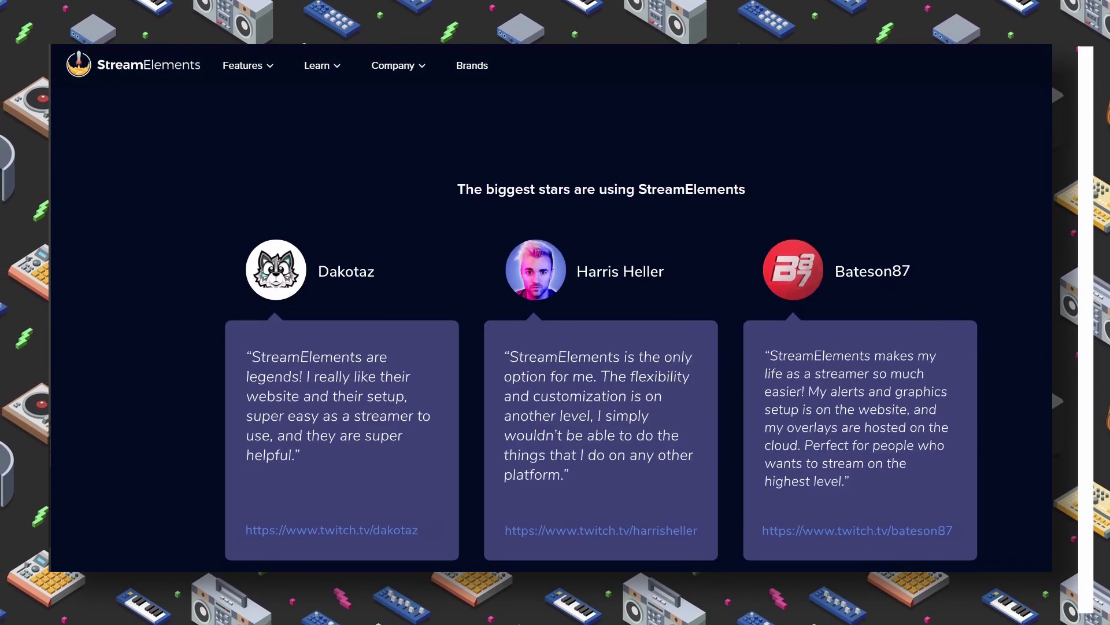
scroll(602, 313, down, 2)
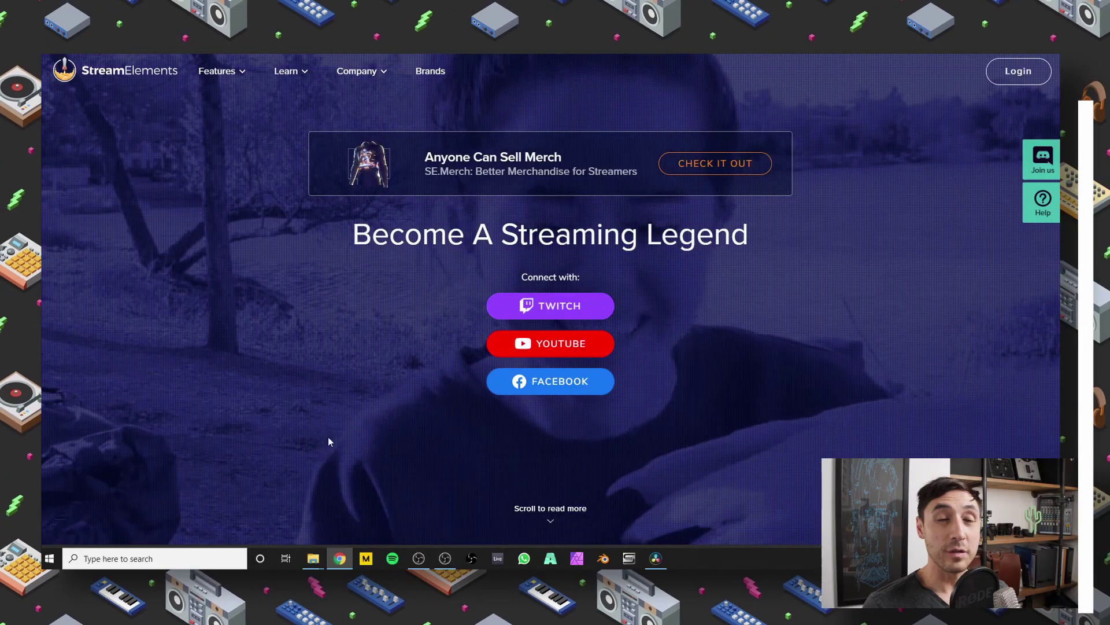
click(555, 313)
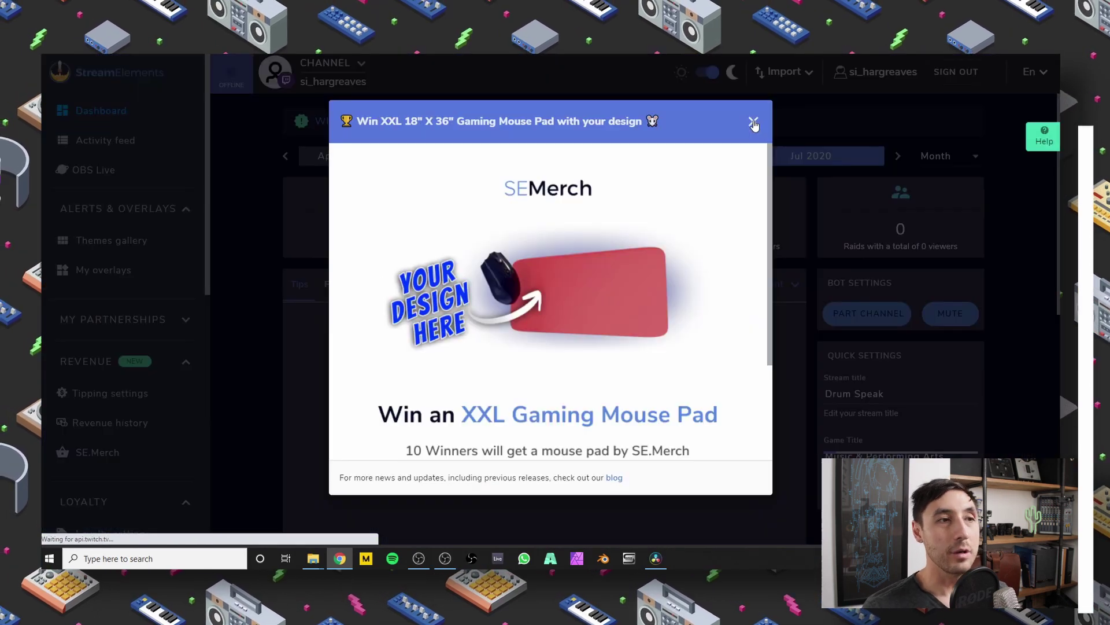
Dismiss the merch popup and start an overlay from the Fluffy Bunny Super Theme in the Themes gallery.
click(753, 122)
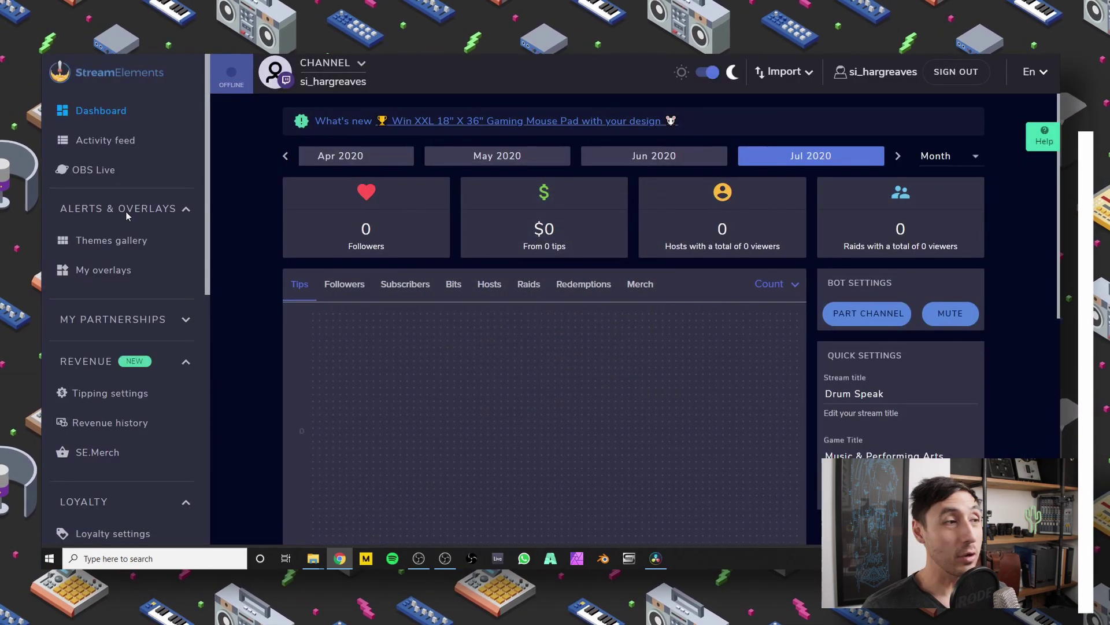
click(113, 243)
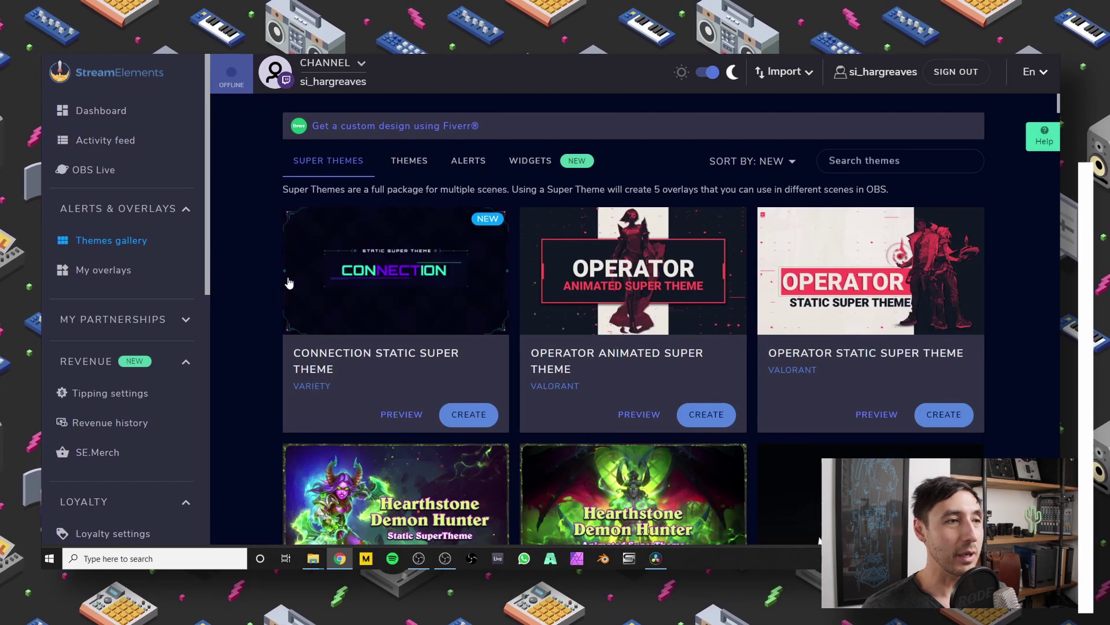
scroll(661, 271, down, 15)
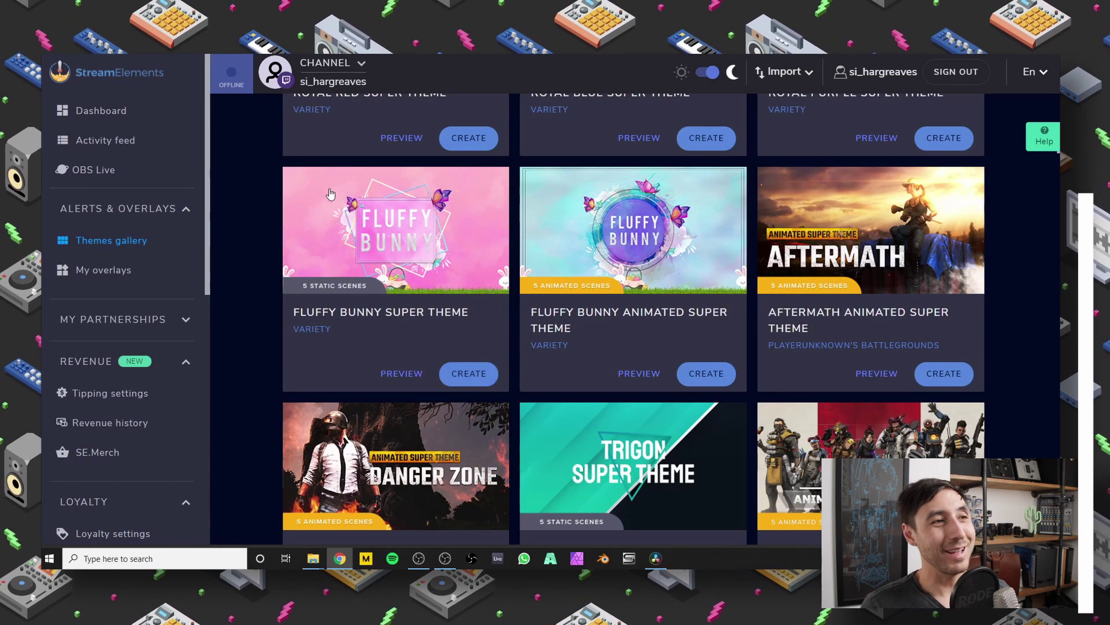
click(464, 375)
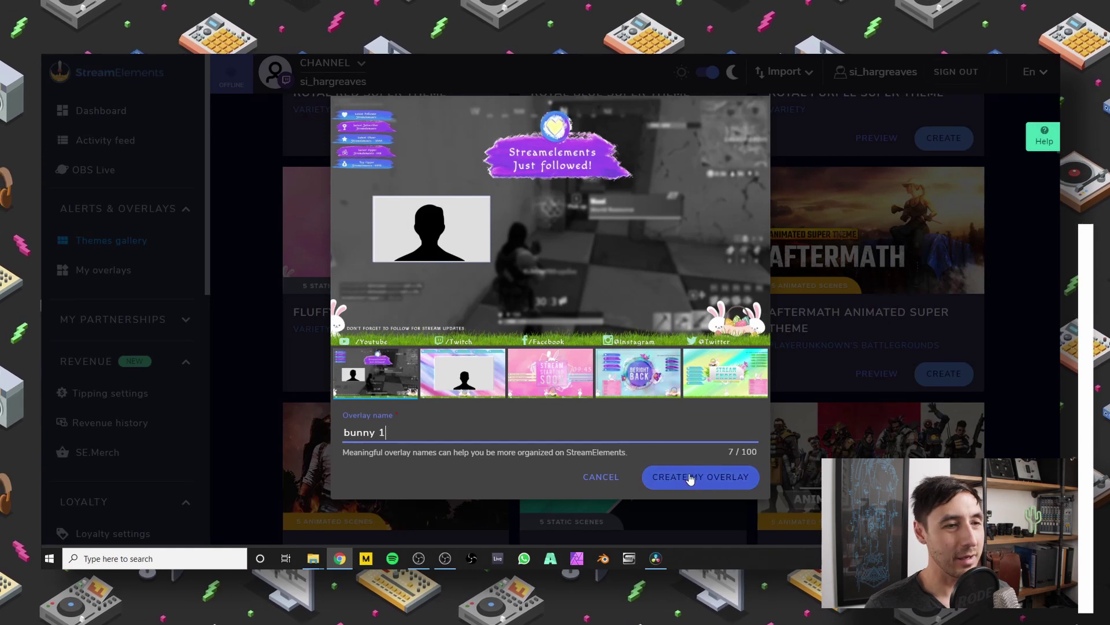
Create the bunny 1 overlay, select the in-game scene URL, and browse the new overlays in My Overlays.
key(Return)
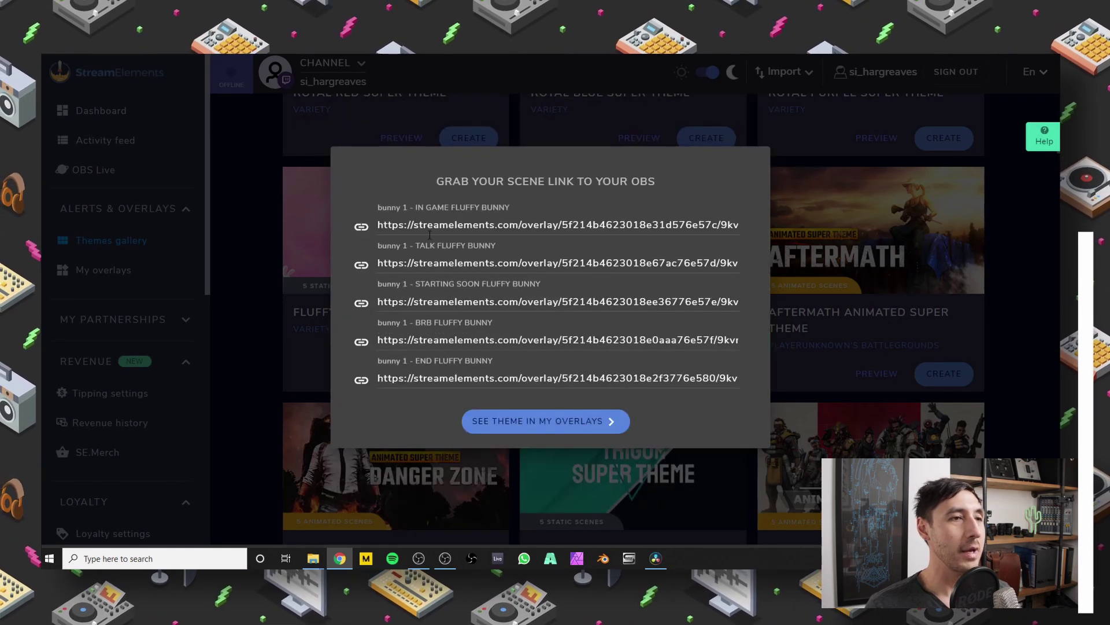
drag(541, 226, 433, 225)
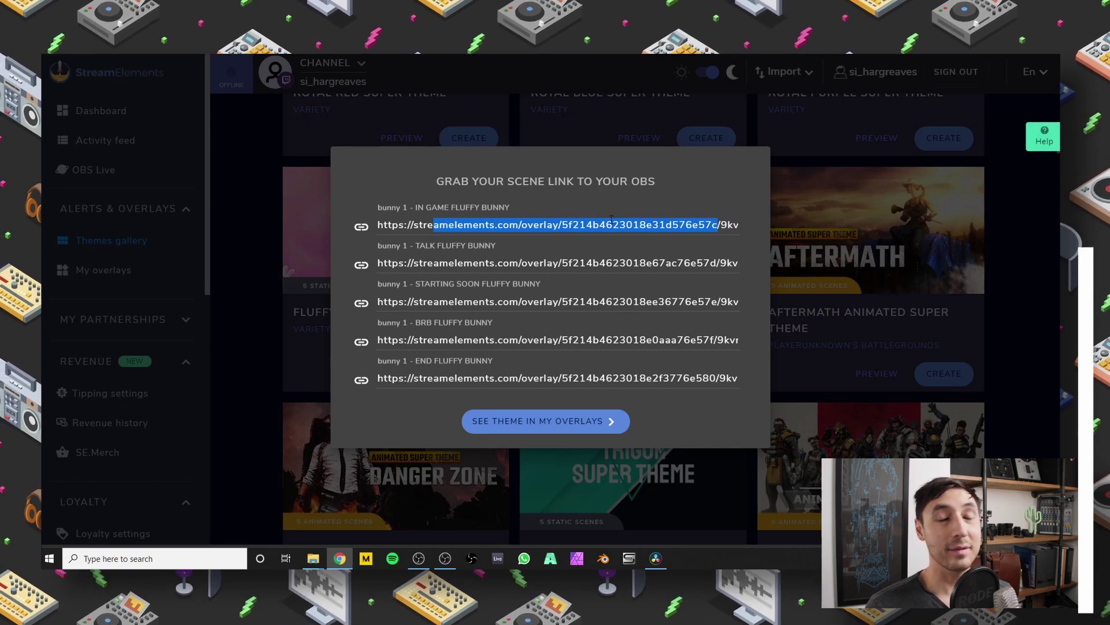
click(609, 422)
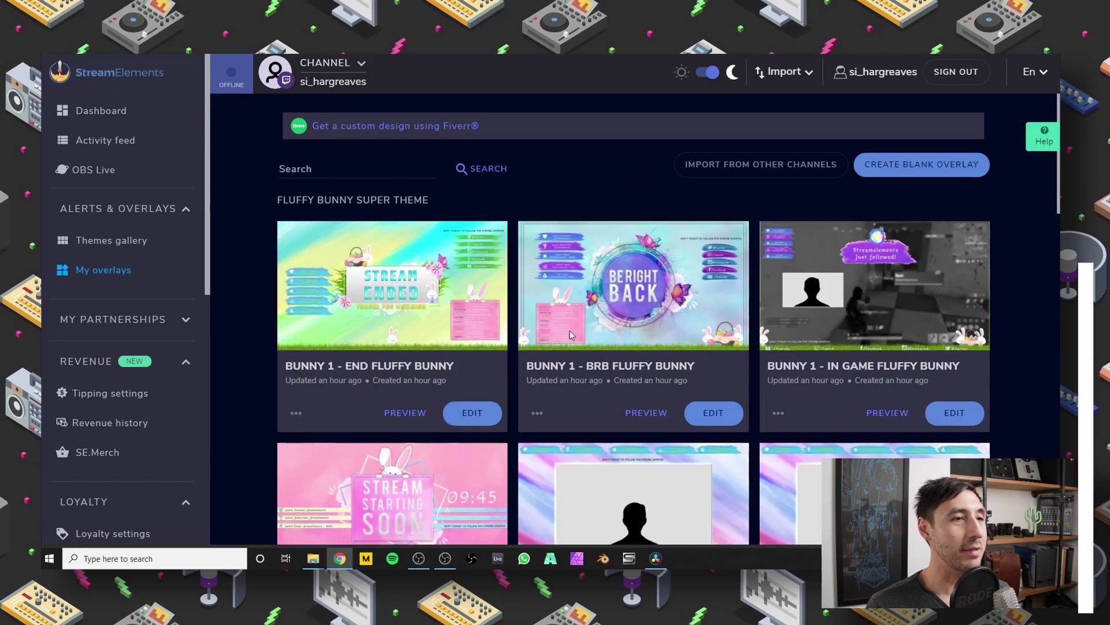
scroll(316, 331, down, 1)
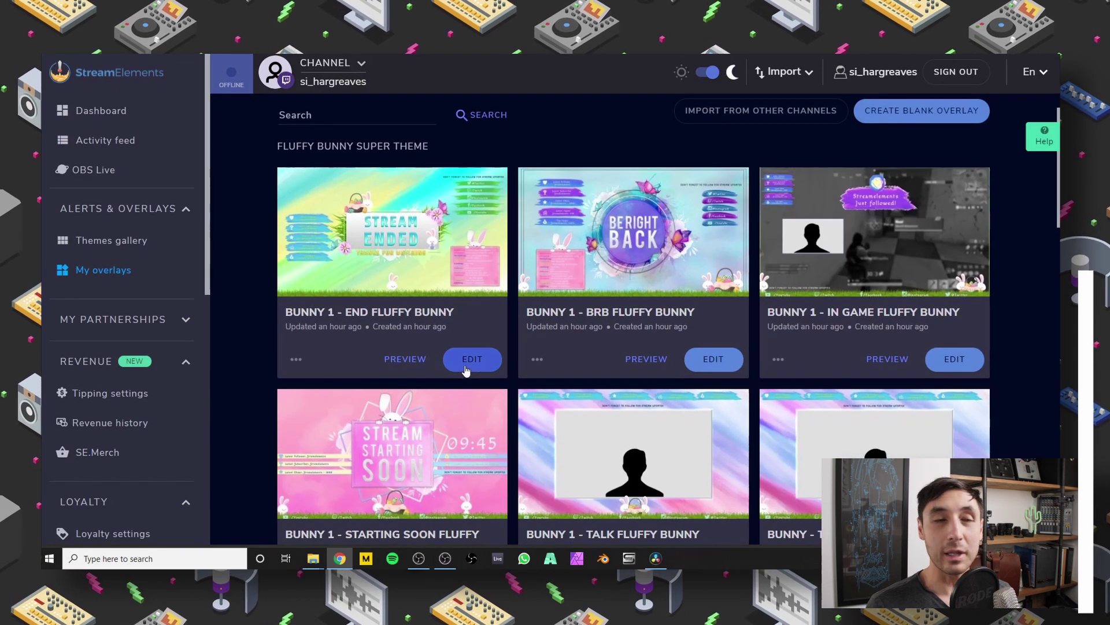
scroll(466, 370, down, 2)
scroll(469, 488, up, 2)
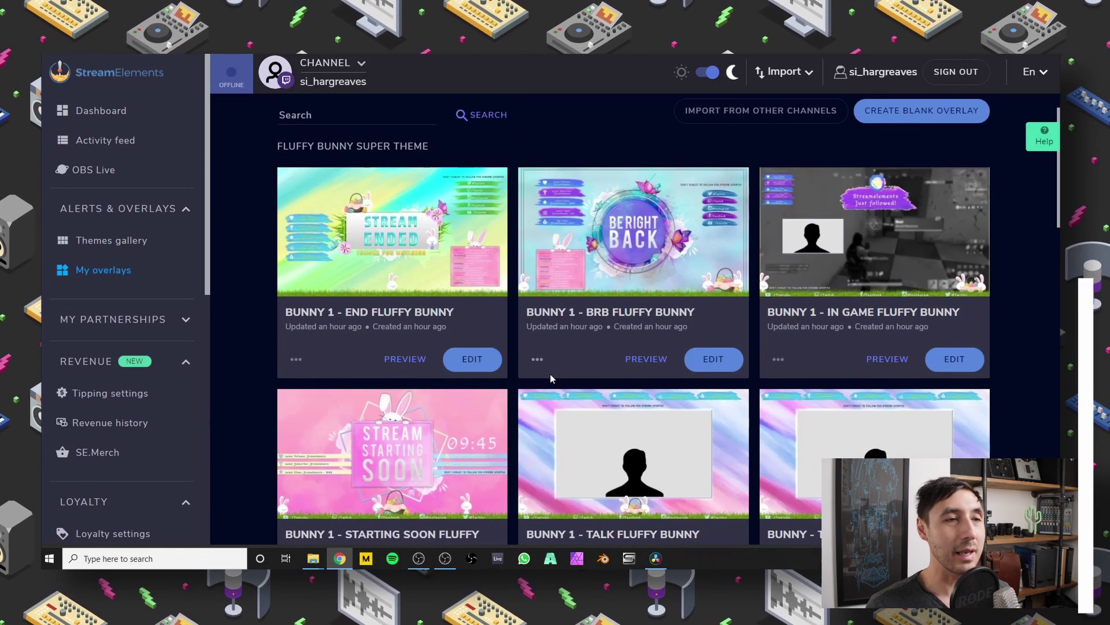
scroll(631, 375, down, 3)
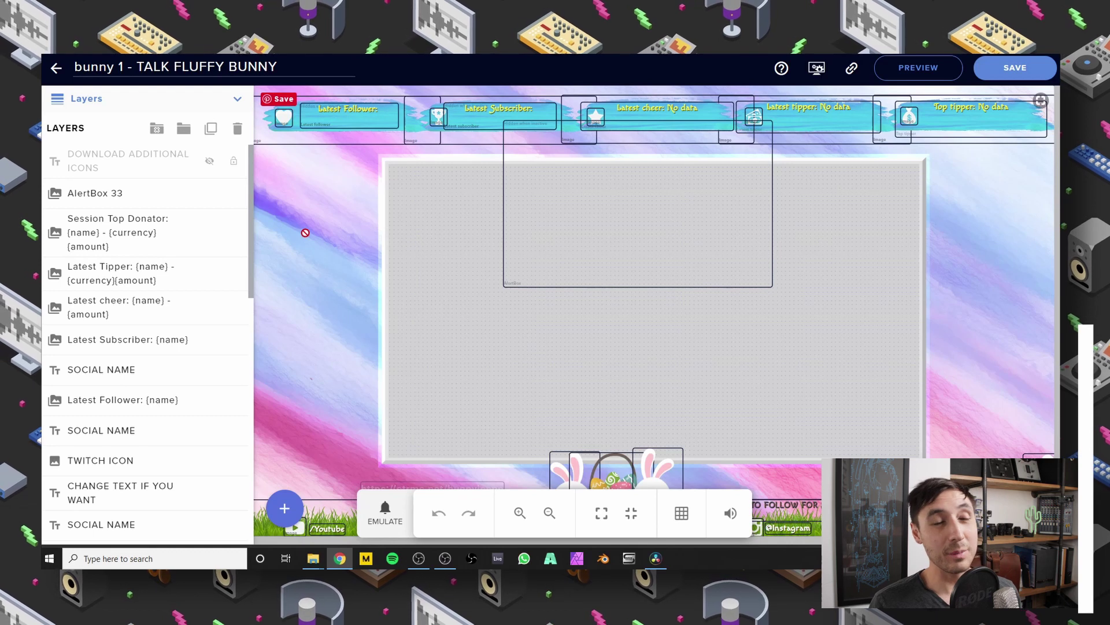
Delete the Latest Follower, Latest Subscriber, alert, cheer and tipper widgets, then copy the overlay URL.
click(350, 129)
key(Delete)
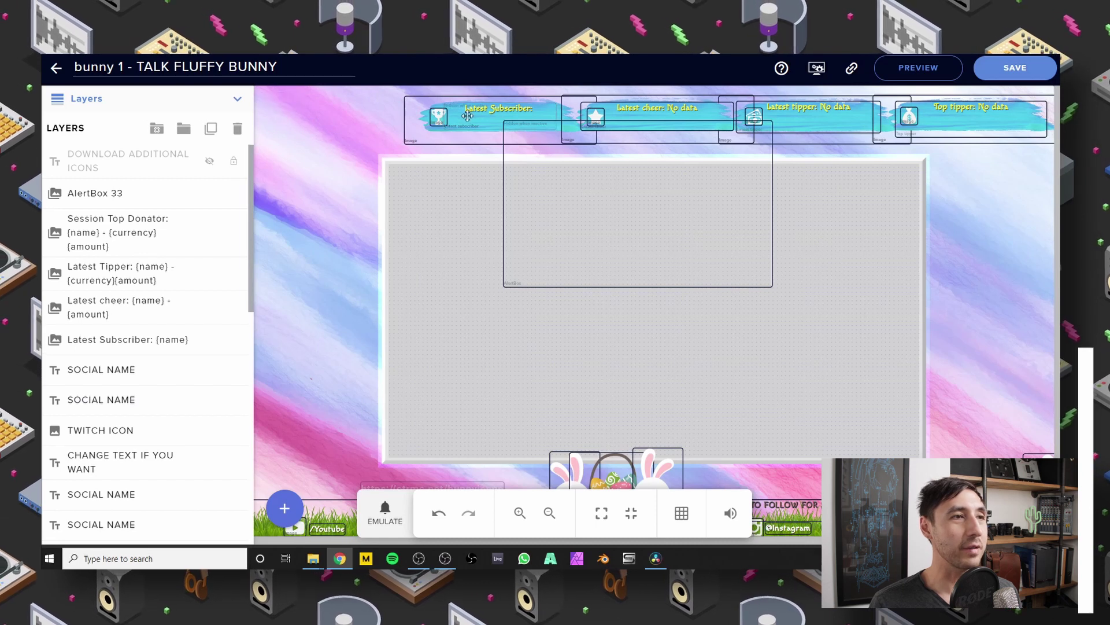
click(416, 109)
key(Delete)
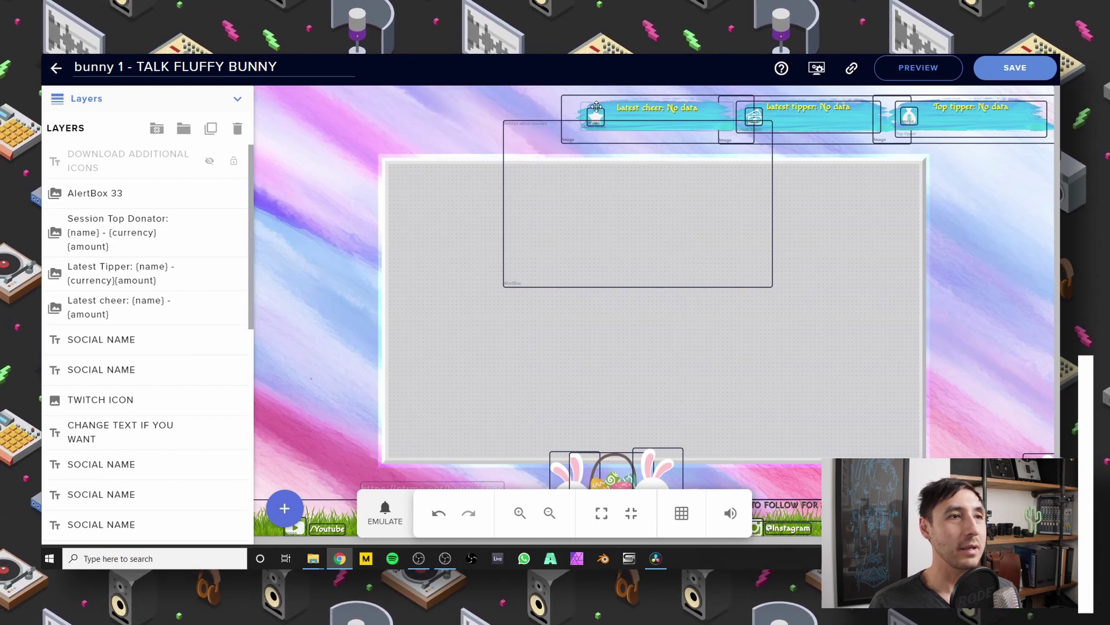
key(Delete)
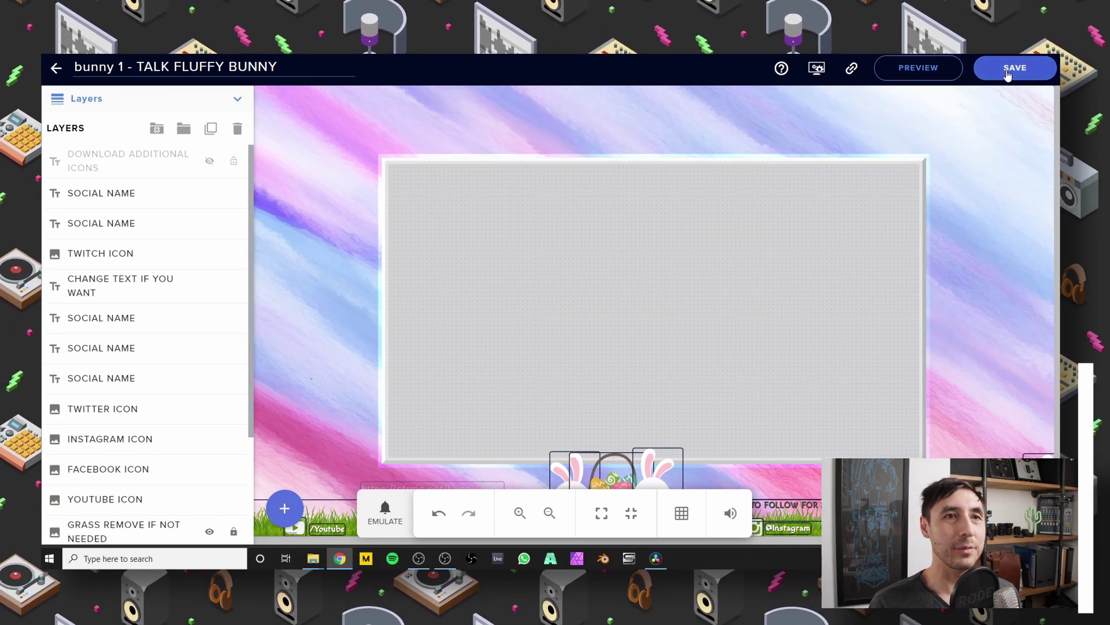
click(852, 70)
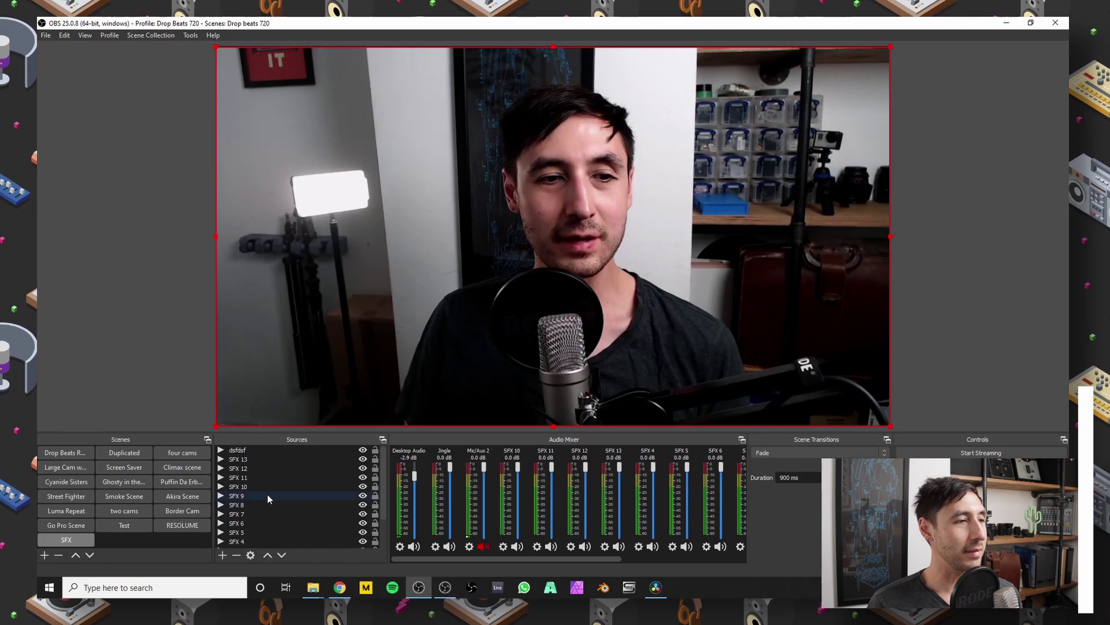
Create a new scene named bunny.
click(44, 555)
text(bunny)
key(Return)
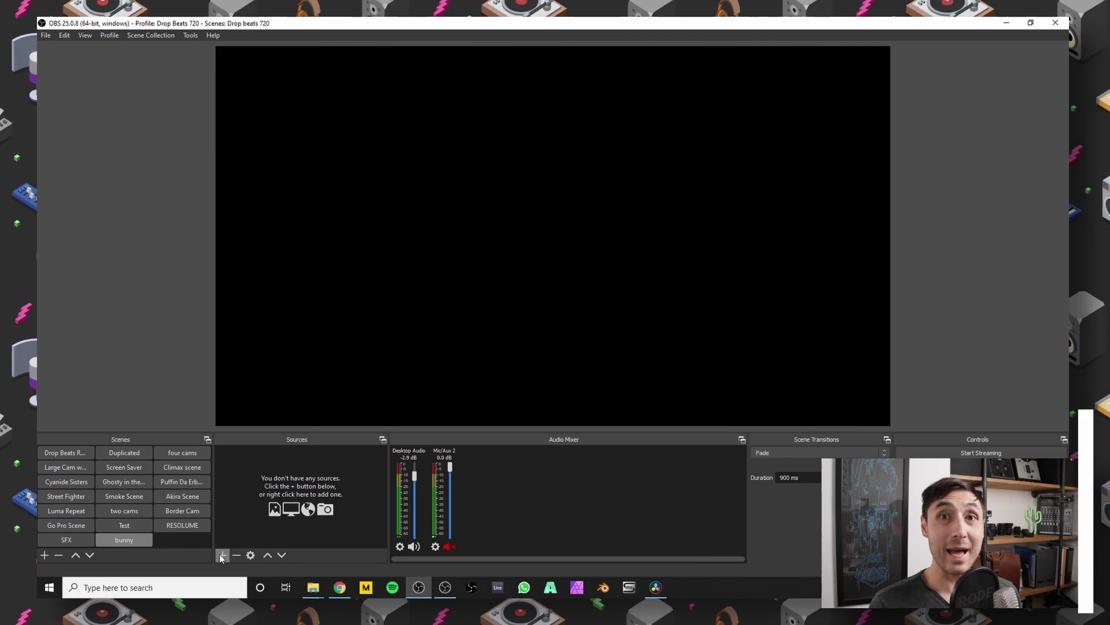
Add a browser source bunny1 showing the overlay URL, with width 1920.
click(221, 554)
click(259, 323)
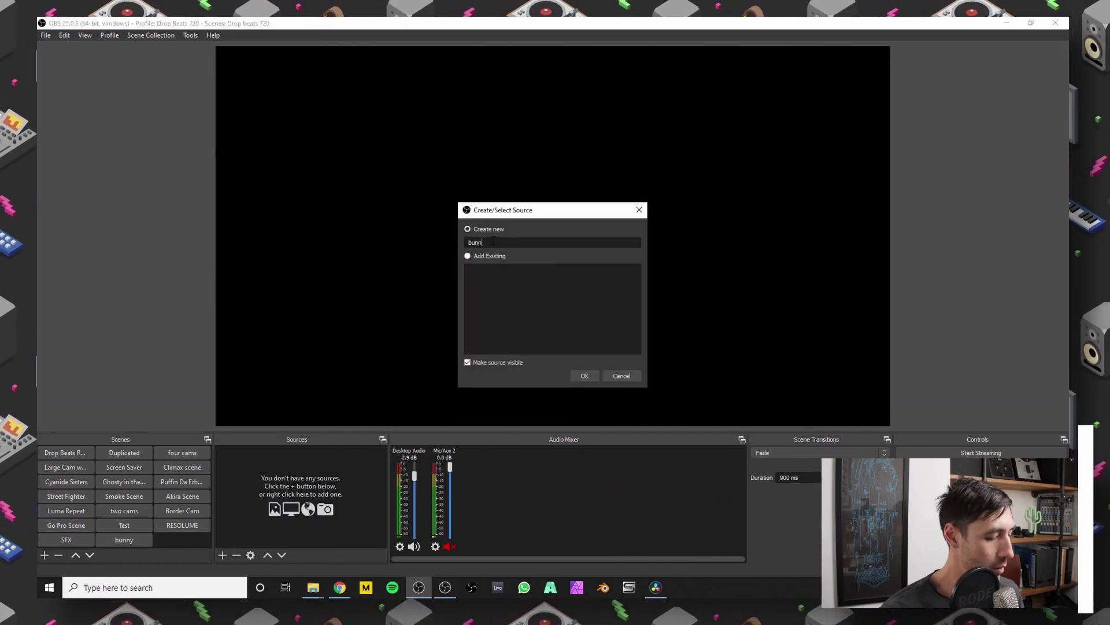
click(588, 368)
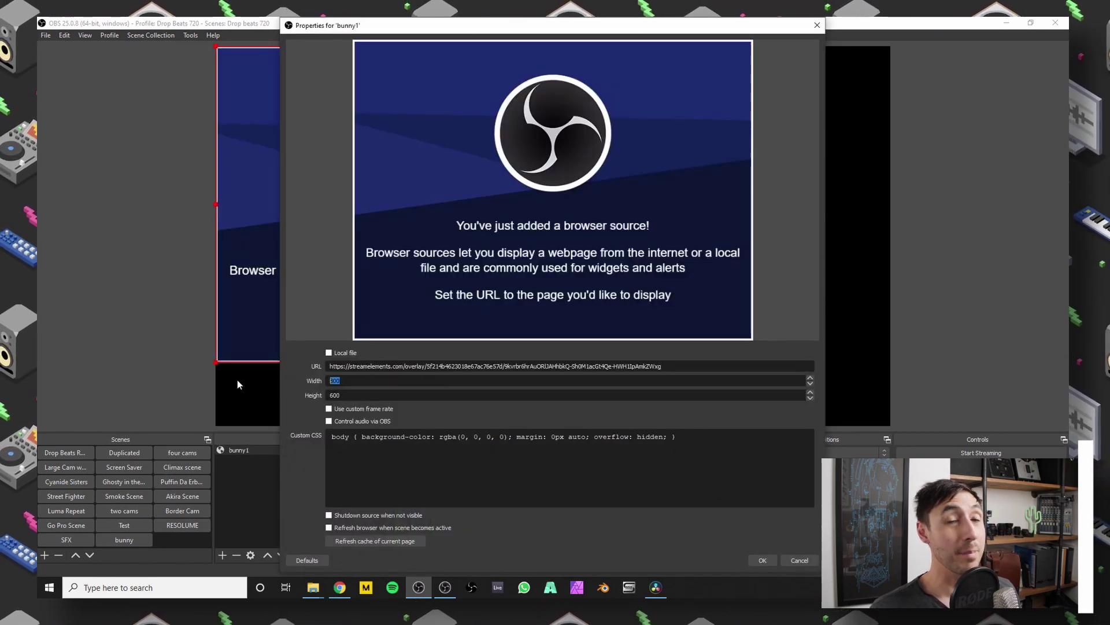
text(1920)
key(Tab)
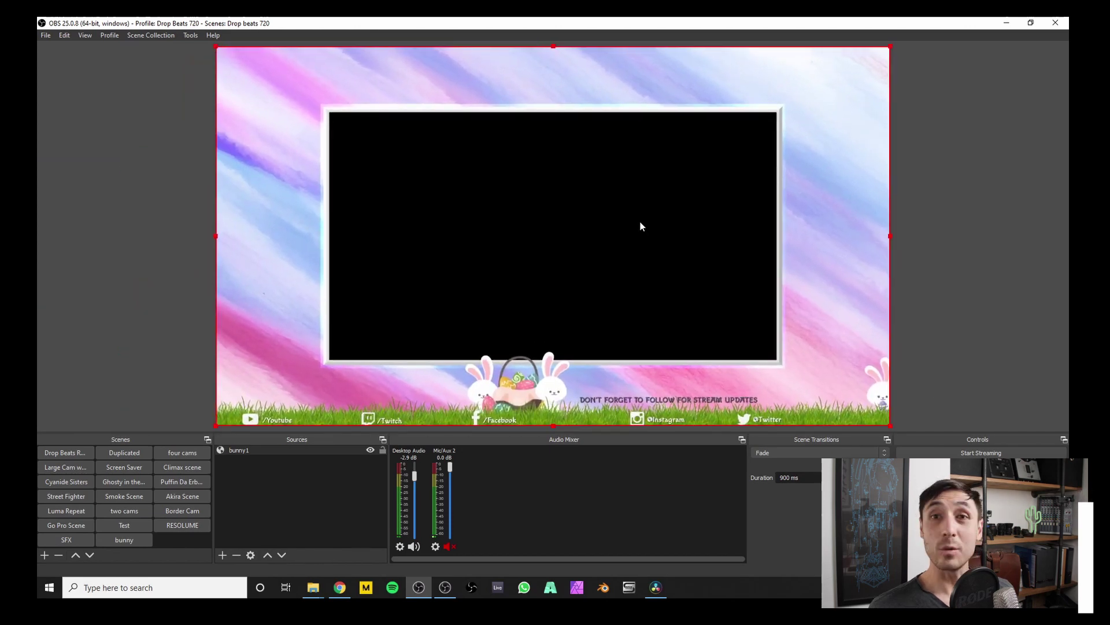
Add the existing Webcam video capture to the scene and fit it inside the bunny overlay's central frame.
click(980, 310)
click(222, 555)
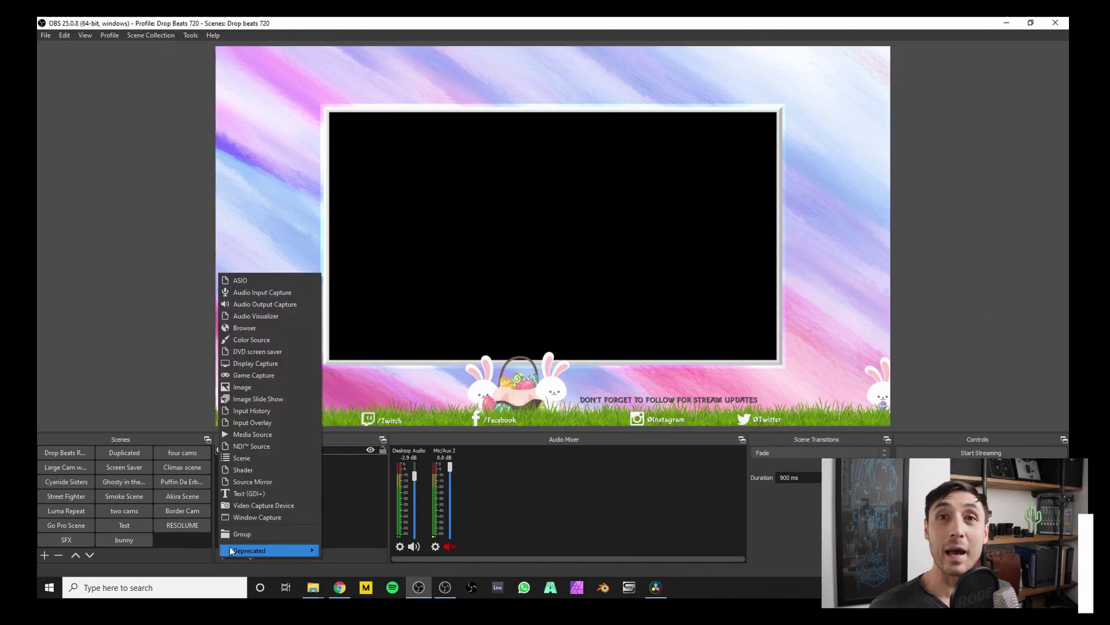
click(259, 505)
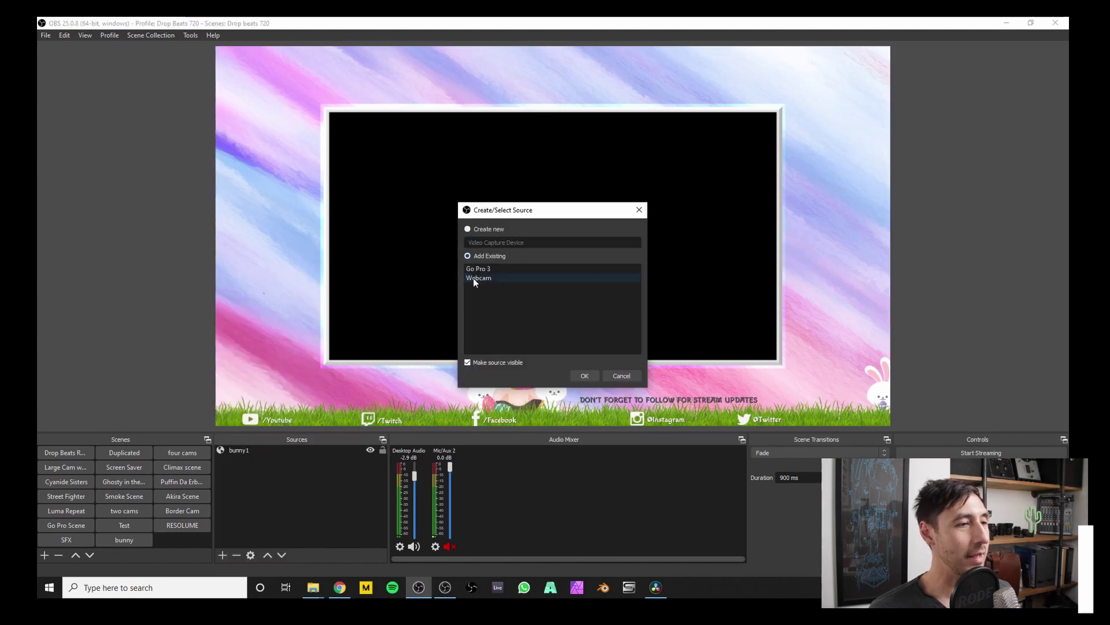
click(573, 375)
drag(722, 294, 779, 358)
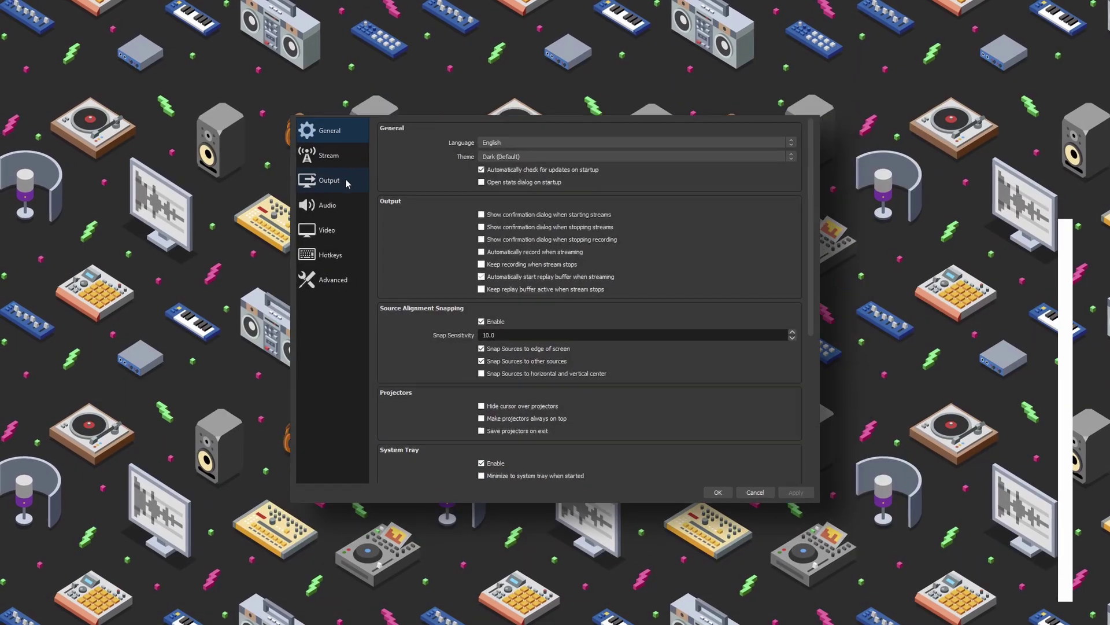
Switch Output to Advanced mode and enable the replay buffer with a 60-second maximum replay time.
click(227, 123)
click(471, 49)
click(460, 64)
click(463, 75)
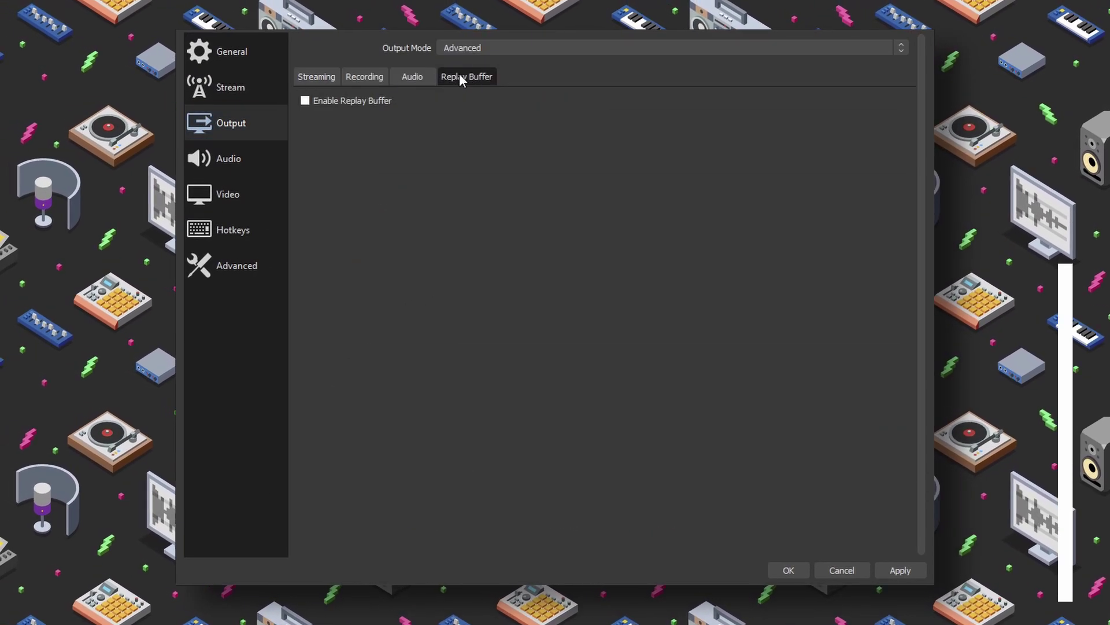
click(305, 101)
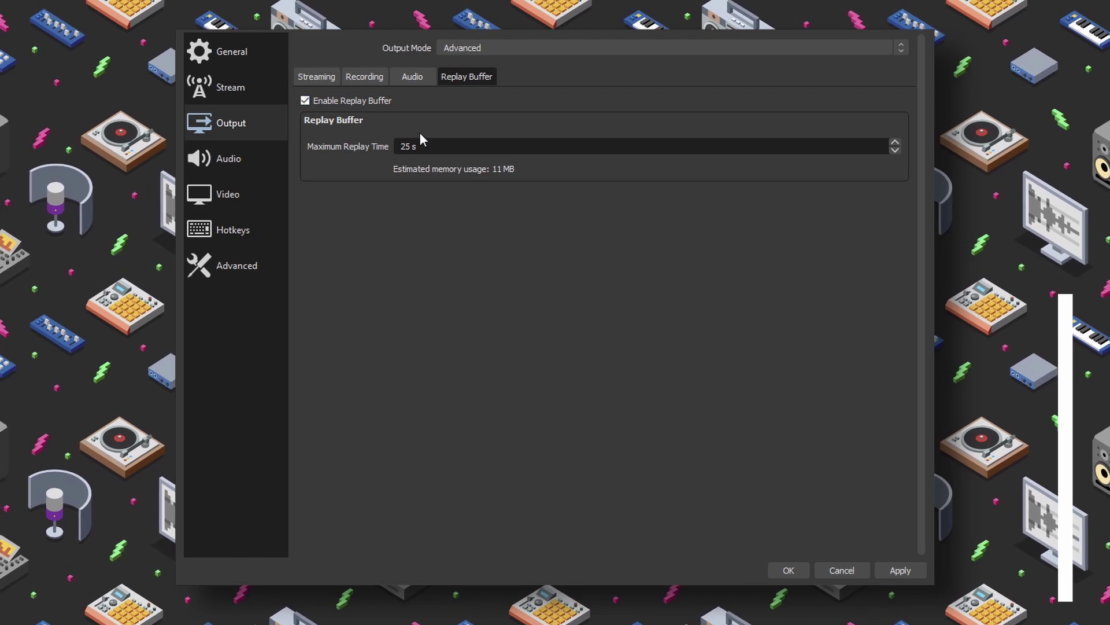
key(ctrl+a)
text(60)
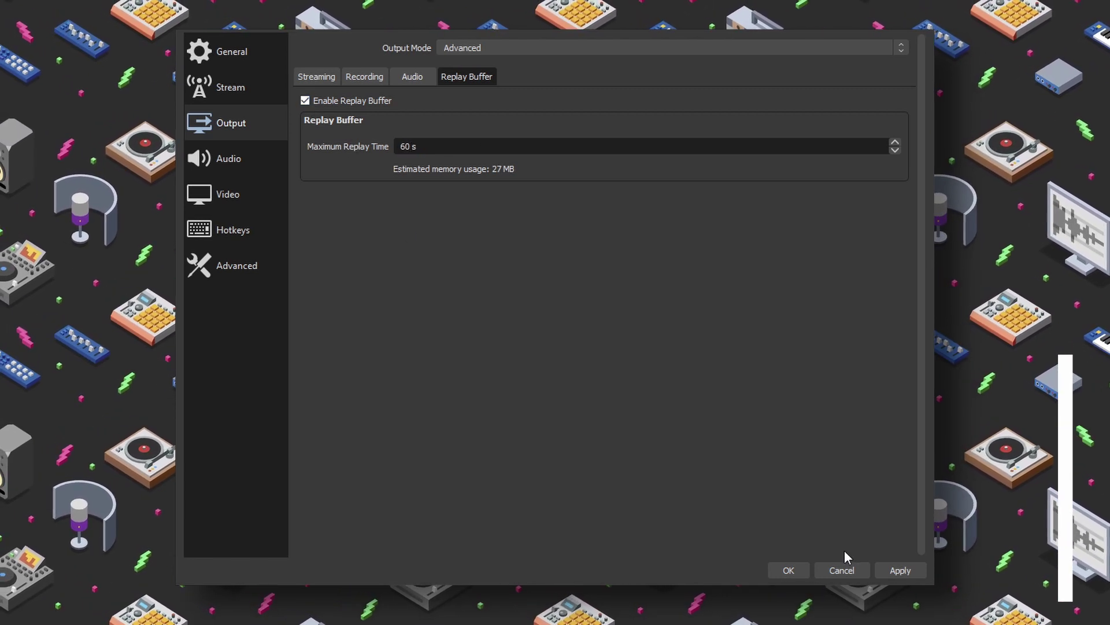
click(886, 572)
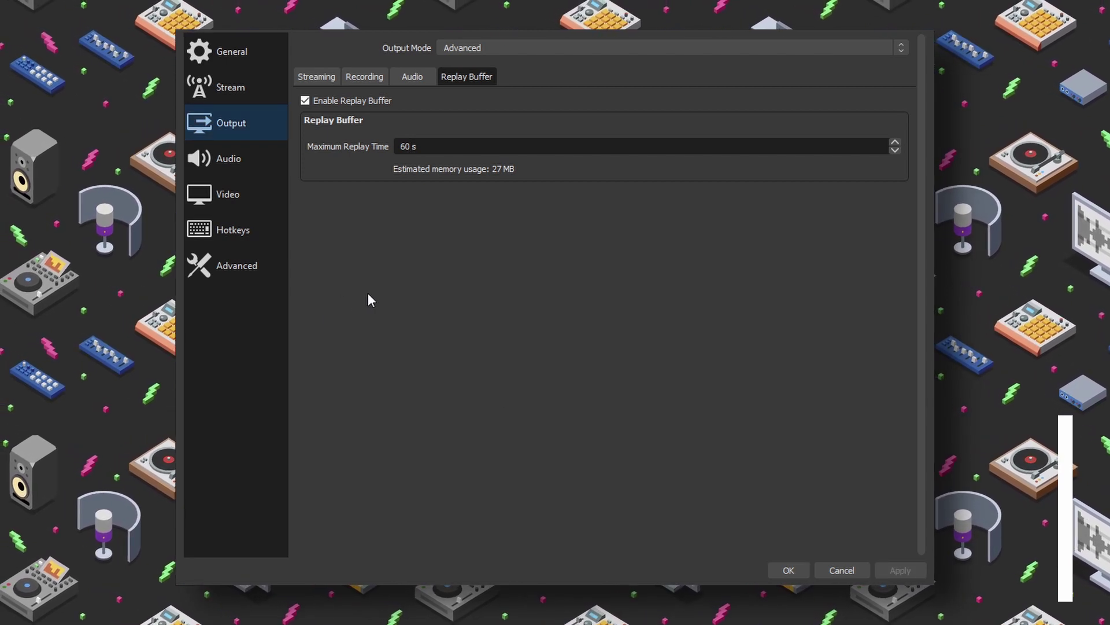
Filter the Hotkeys settings by 'save' to find the Save Replay shortcut set to NUM 9.
click(232, 52)
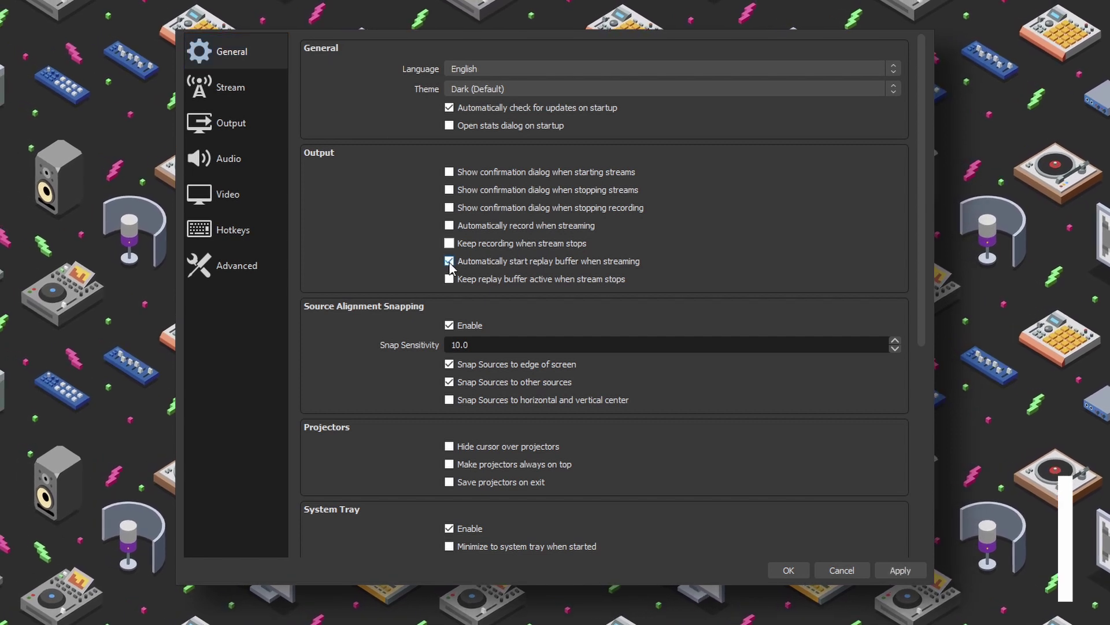
click(234, 230)
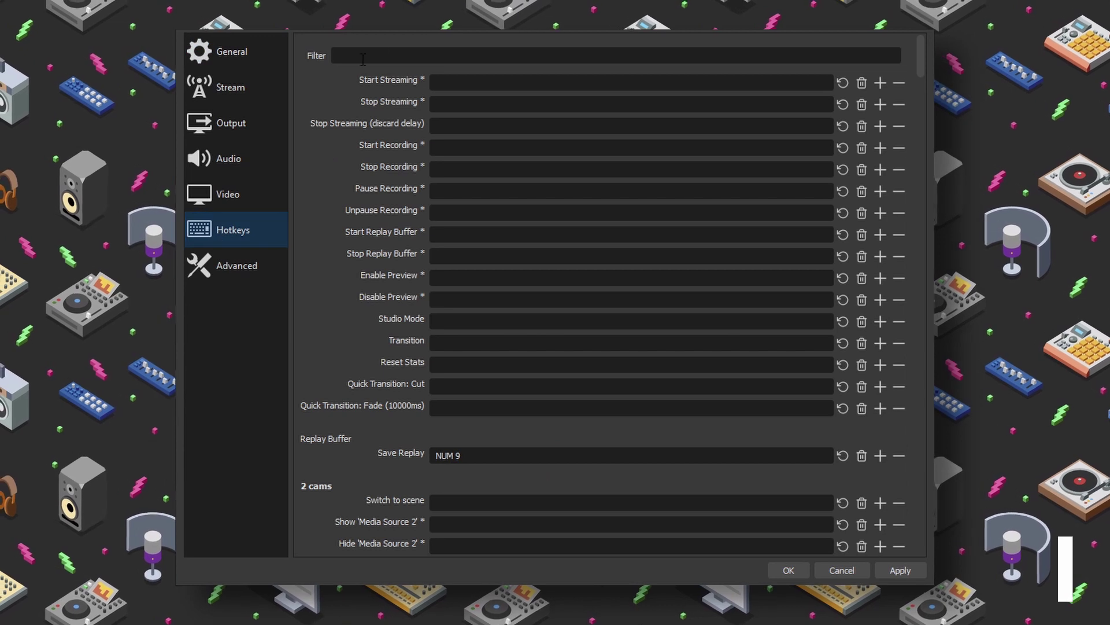
text(save)
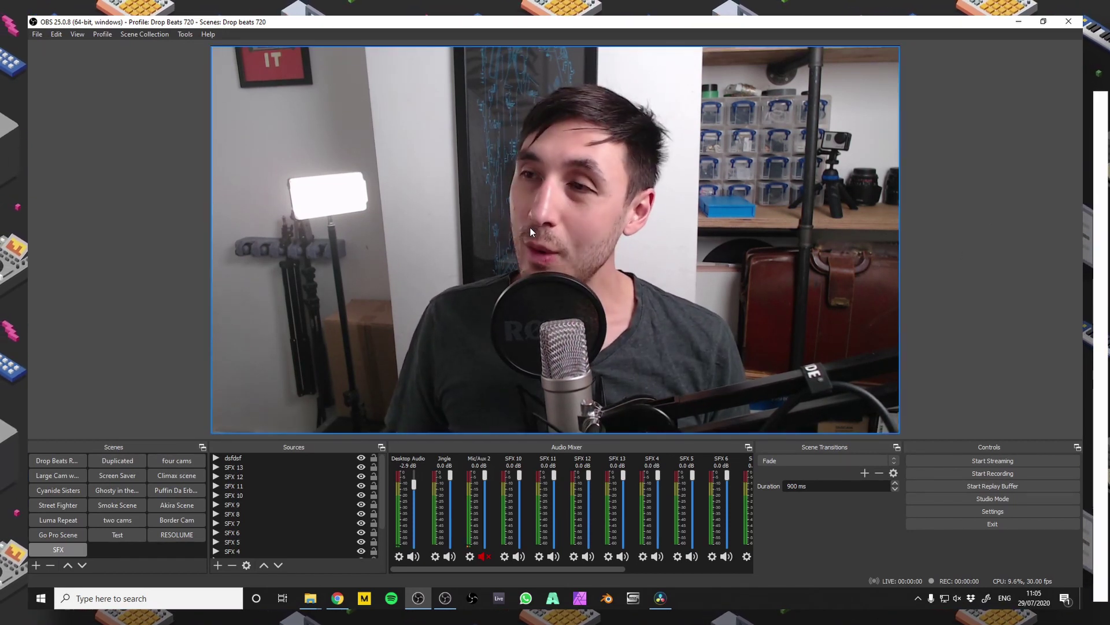
Remove the Webcam's existing Color Correction filter and add a fresh Color Correction filter.
click(548, 210)
right_click(548, 211)
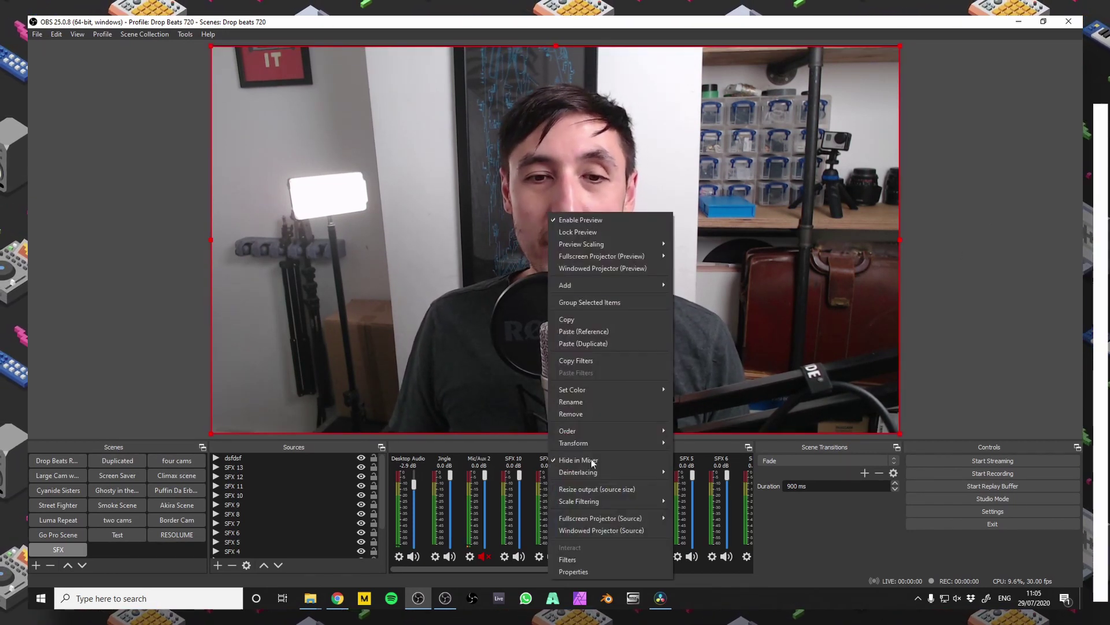
click(570, 559)
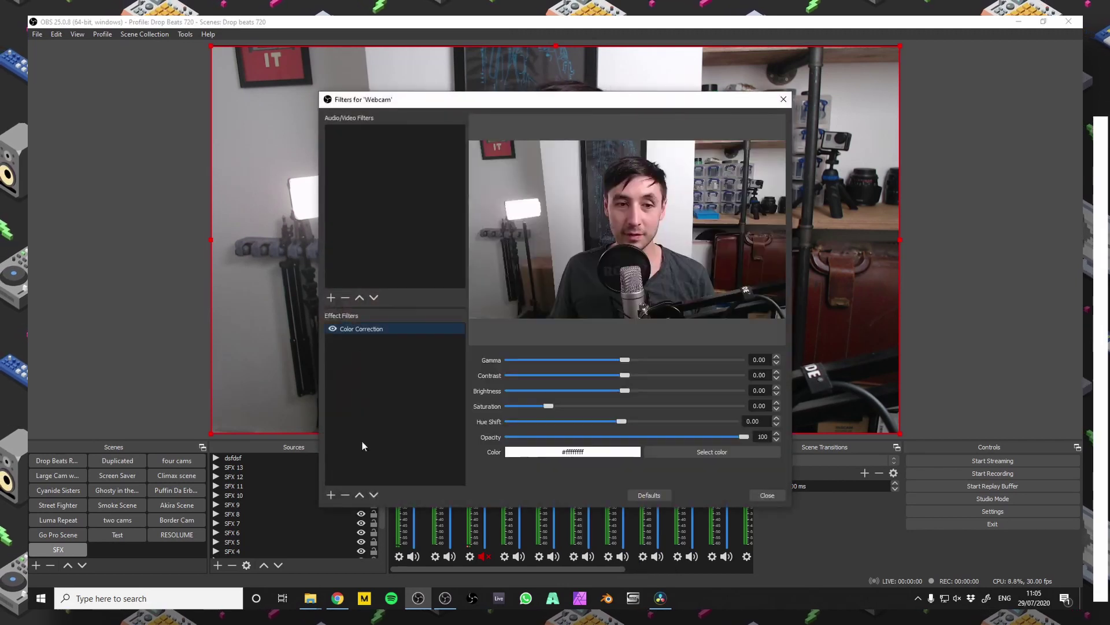
click(345, 495)
click(578, 318)
click(330, 495)
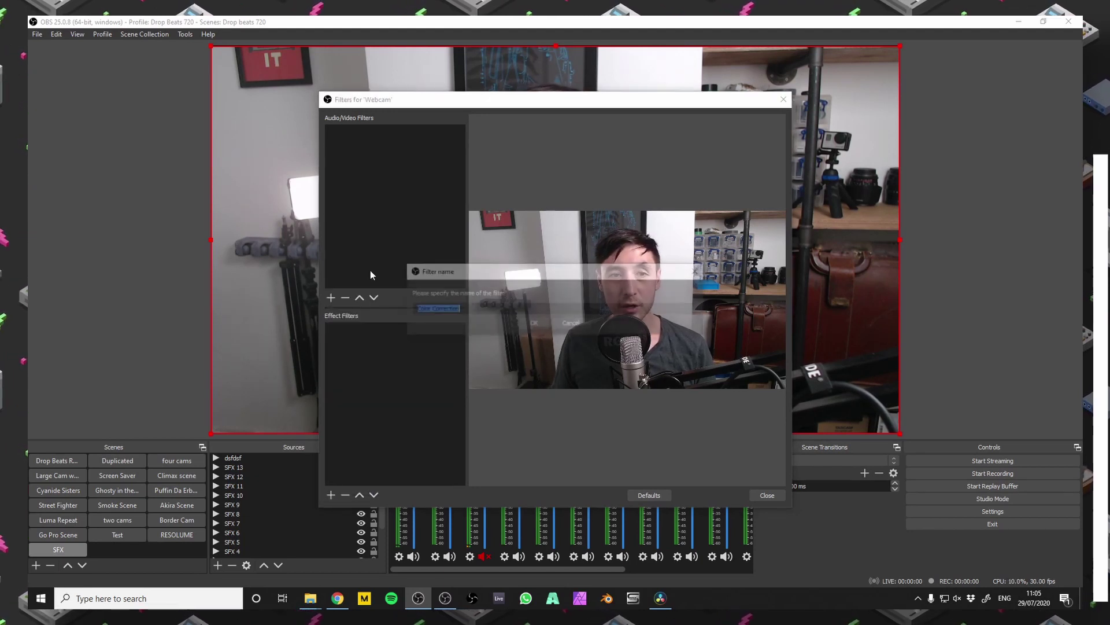
click(370, 269)
click(534, 325)
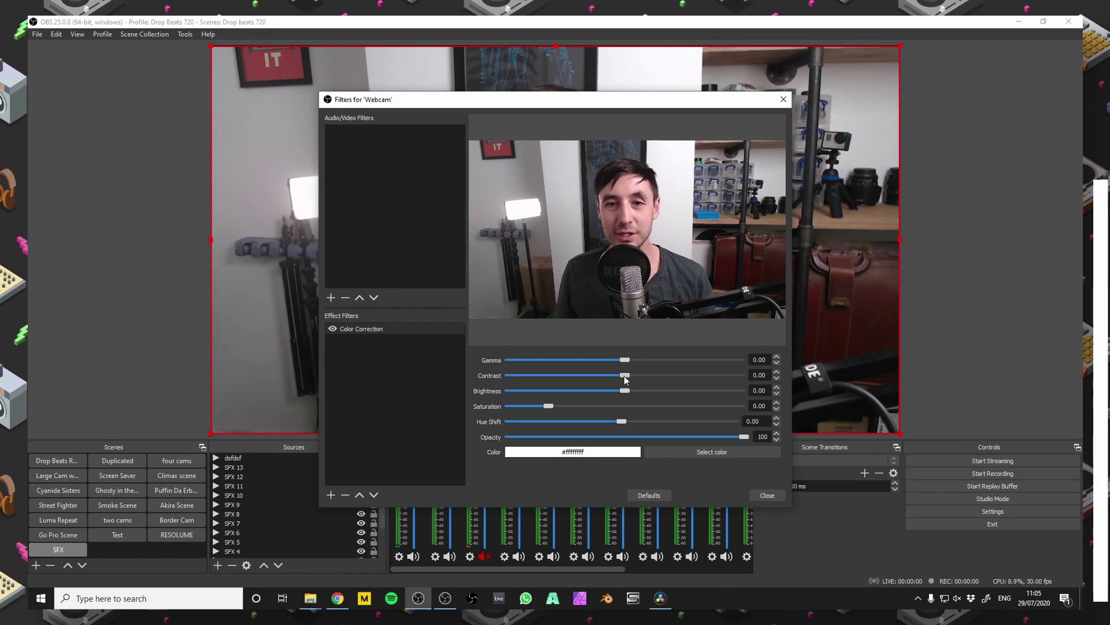
Add a Color Grading filter, test Red Lift, then reset it to 0.
click(330, 495)
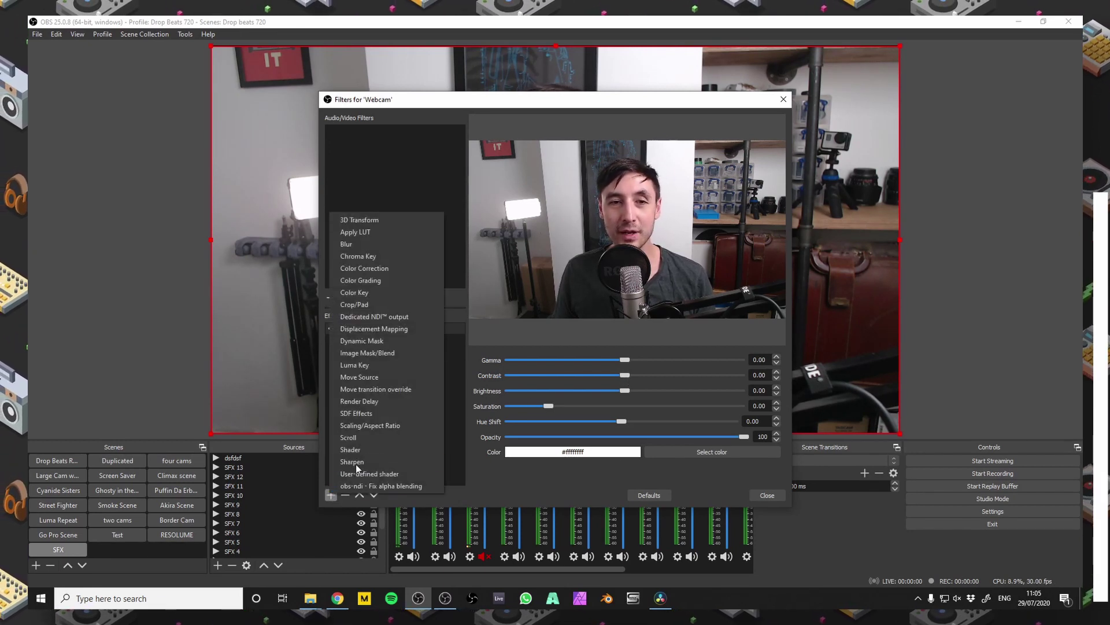
click(368, 281)
click(533, 324)
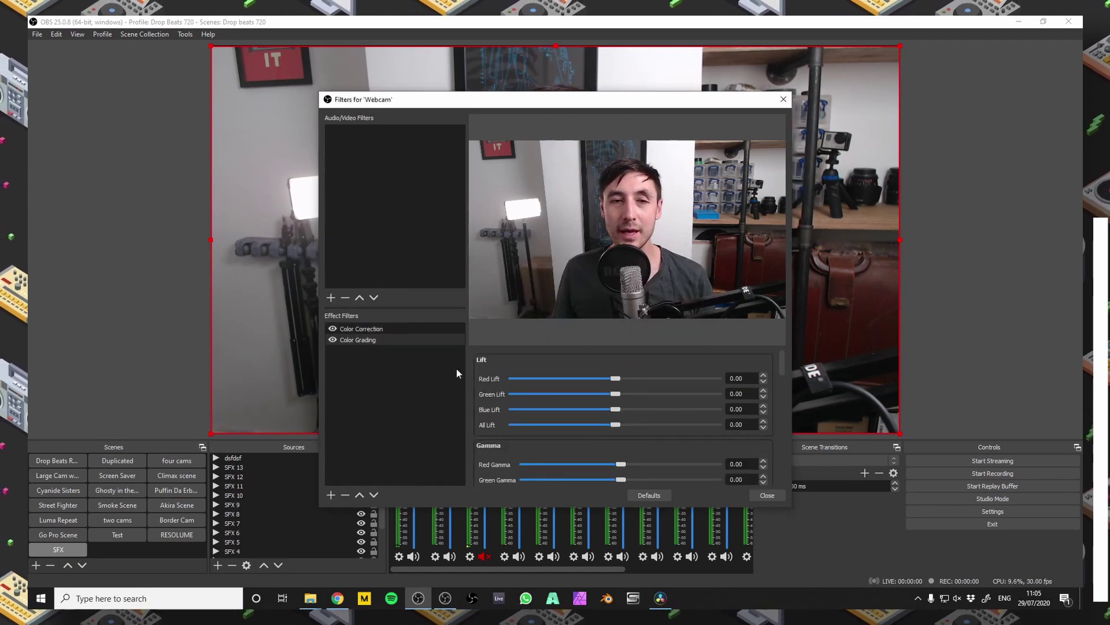
drag(597, 382, 620, 378)
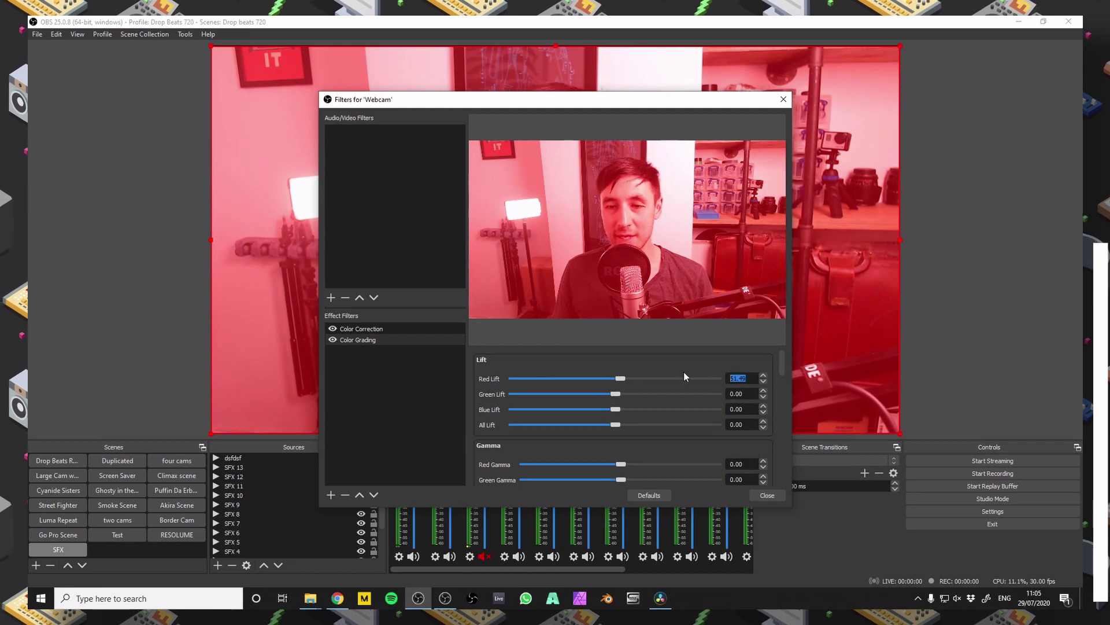
text(0)
click(373, 327)
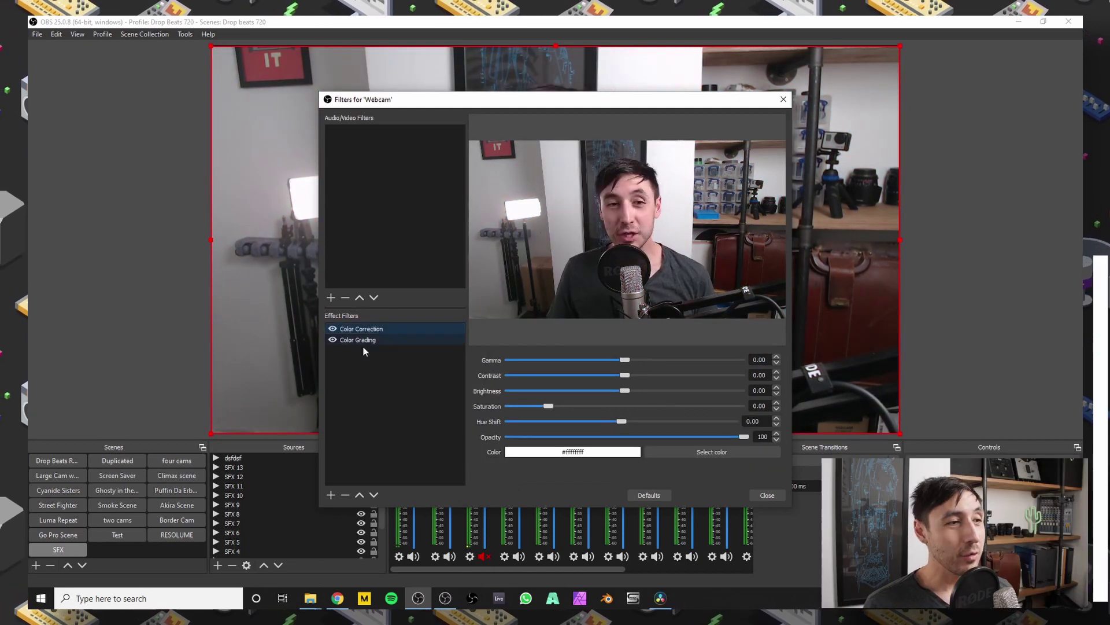
Add an Apply LUT effect filter to the Webcam.
click(331, 495)
click(347, 236)
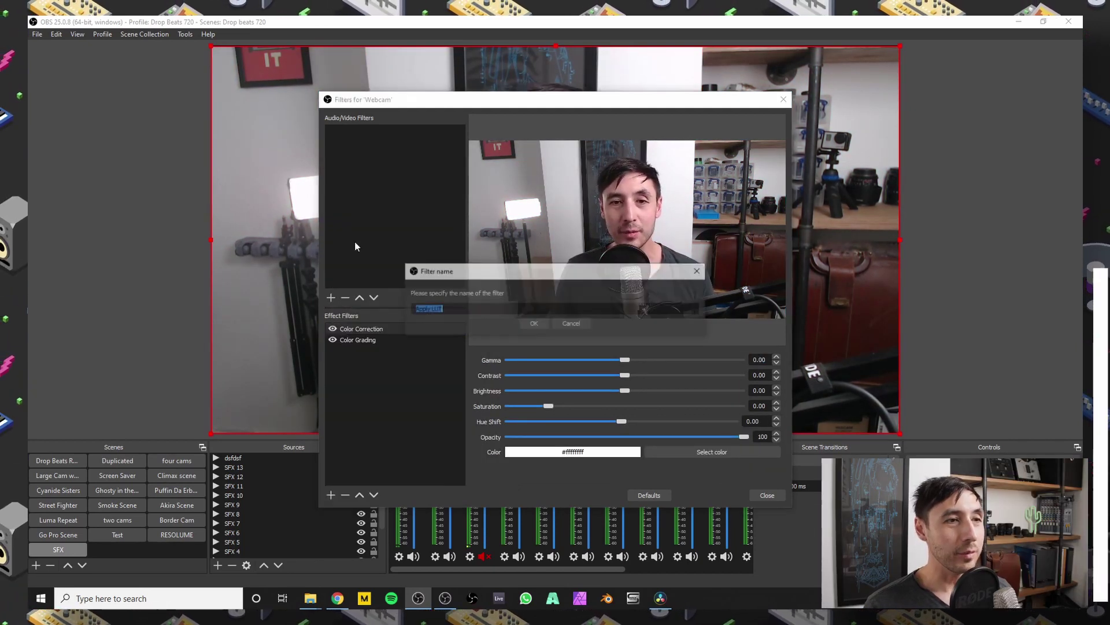
click(535, 324)
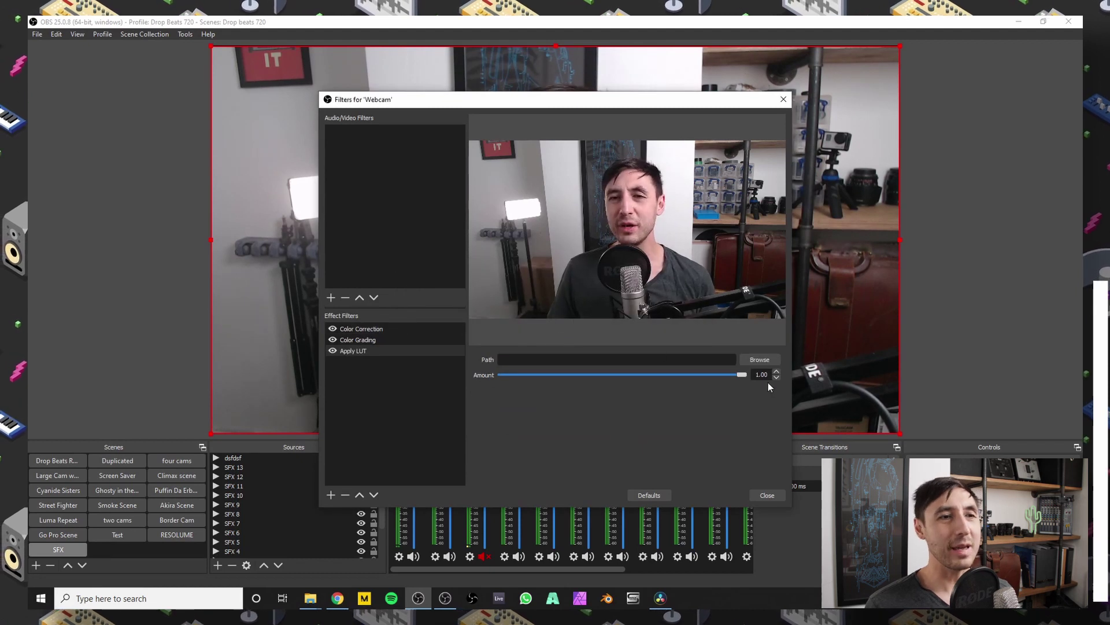
Load E:\Assets\LUTS\Leeming\Leeming LUT Quickiesv2\East Berlin v2.cube as the LUT file.
click(758, 360)
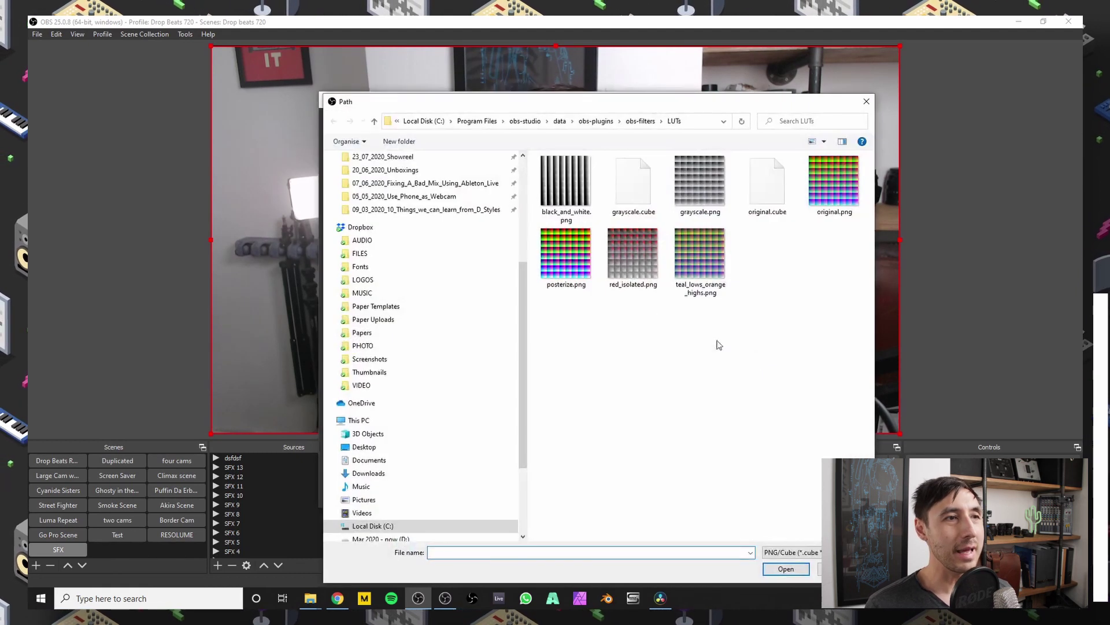
scroll(523, 299, up, 5)
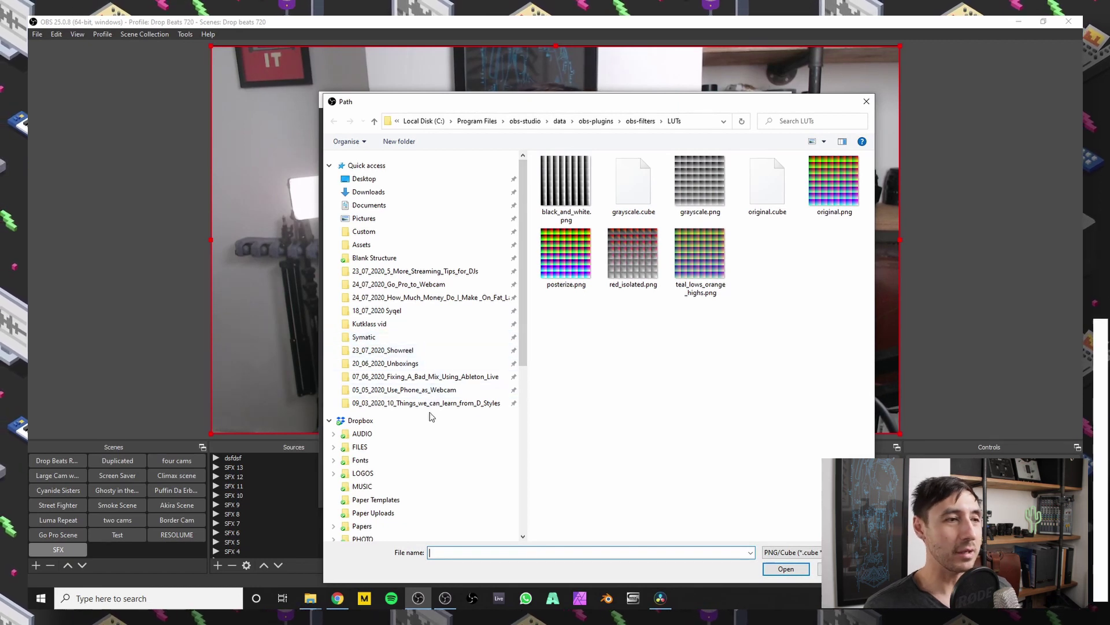
scroll(432, 418, down, 1)
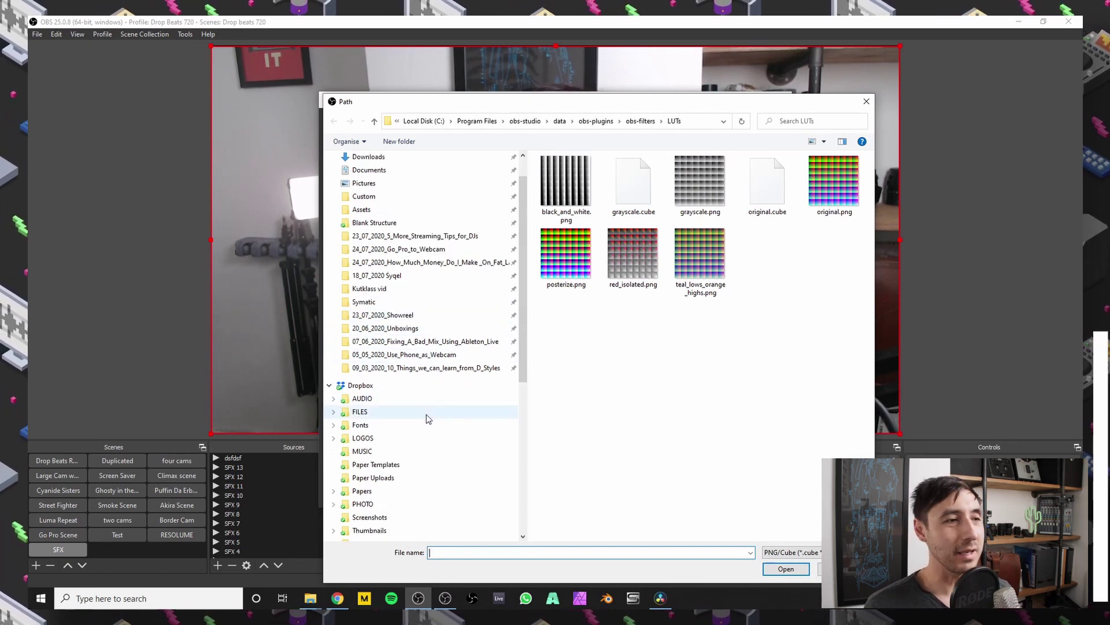
scroll(426, 415, down, 1)
scroll(367, 470, down, 7)
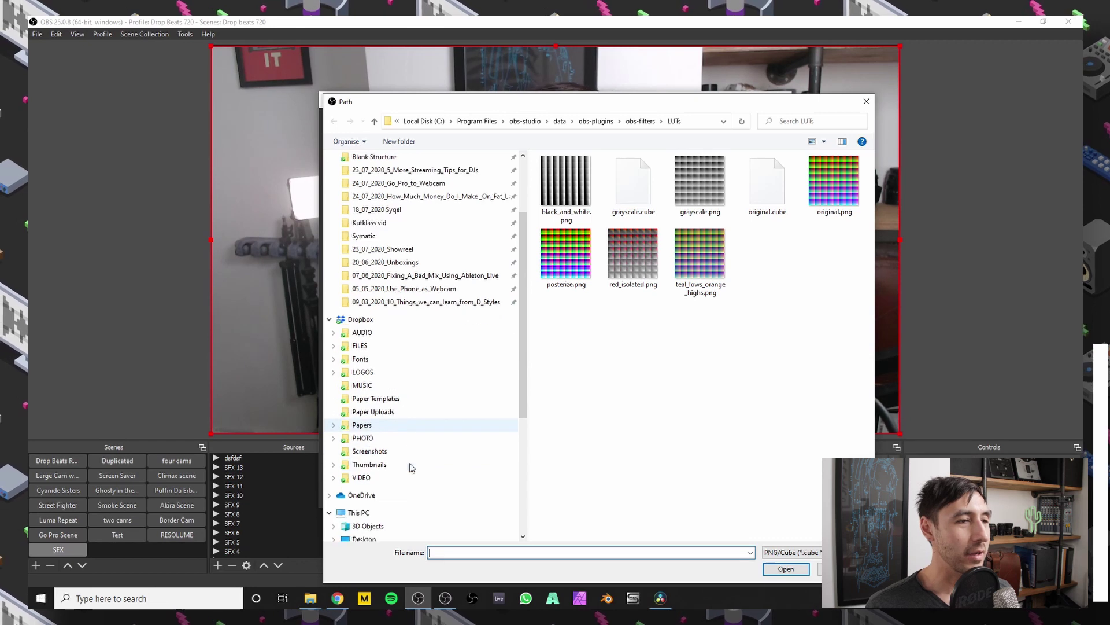
click(379, 470)
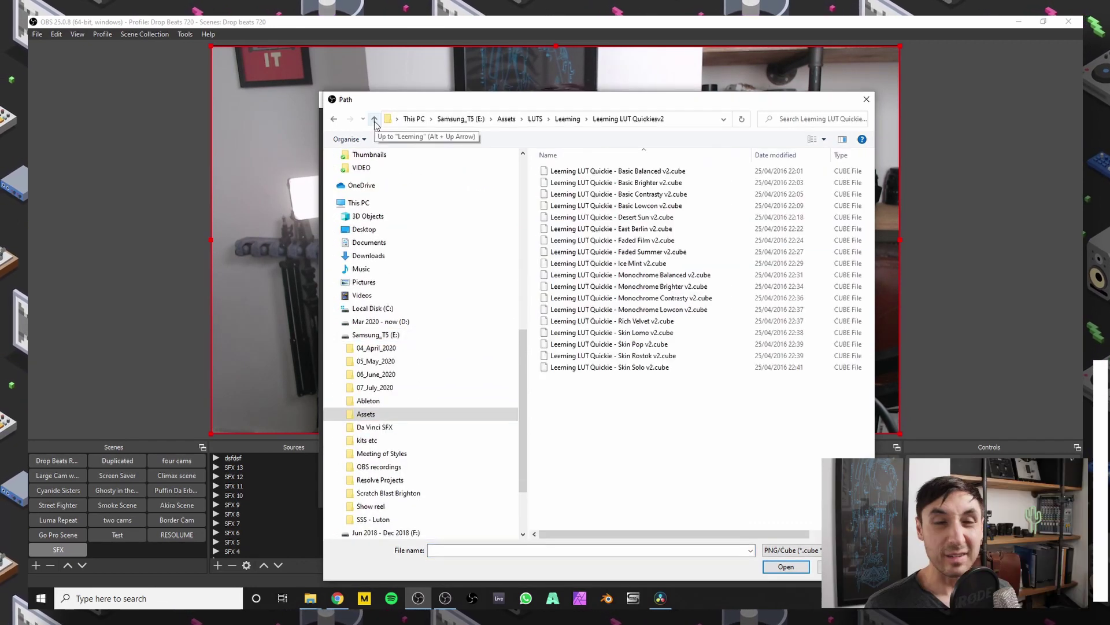
click(374, 120)
click(375, 122)
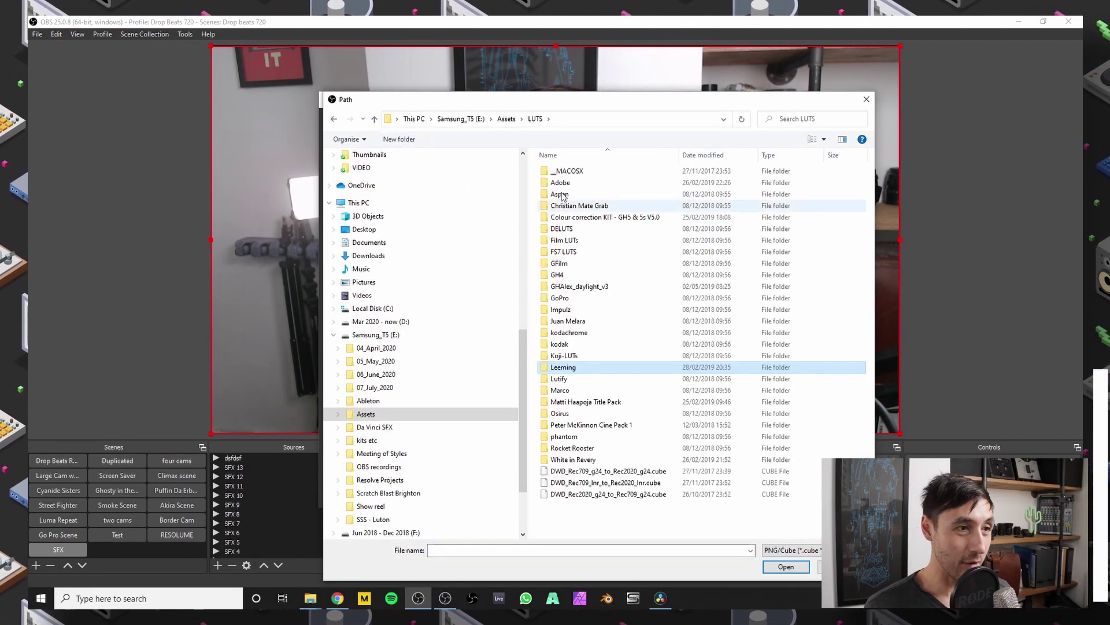
double_click(564, 369)
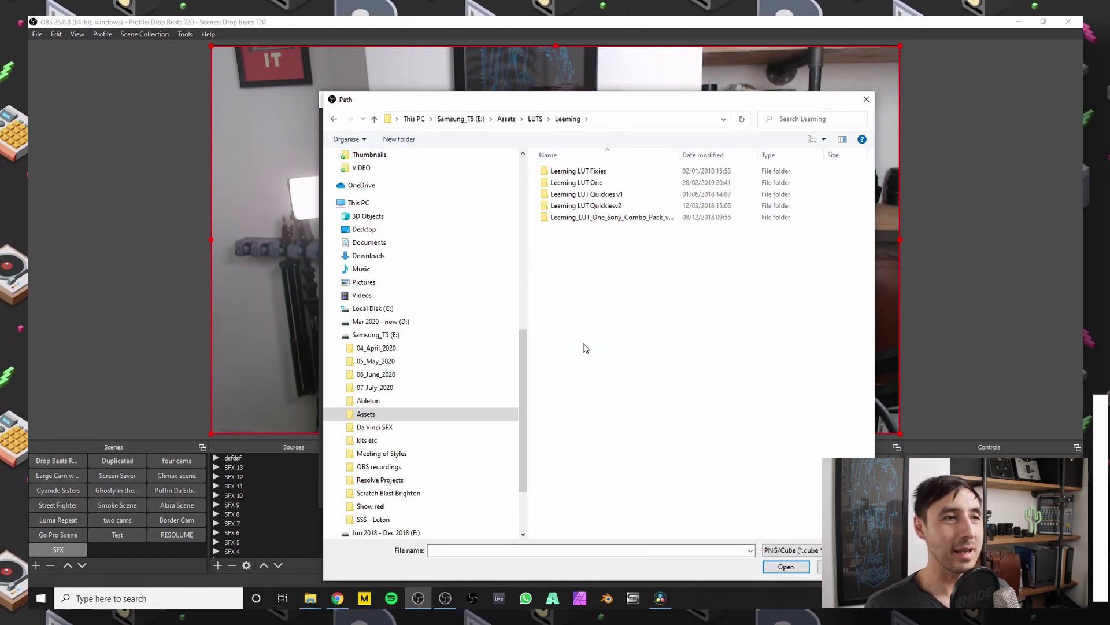
double_click(605, 206)
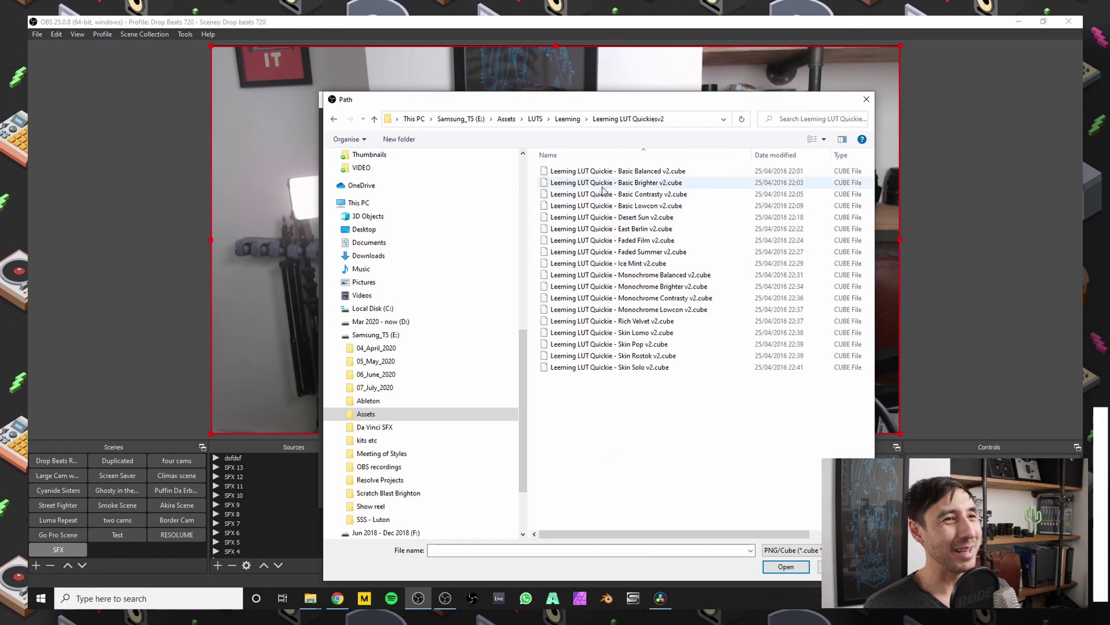
double_click(657, 229)
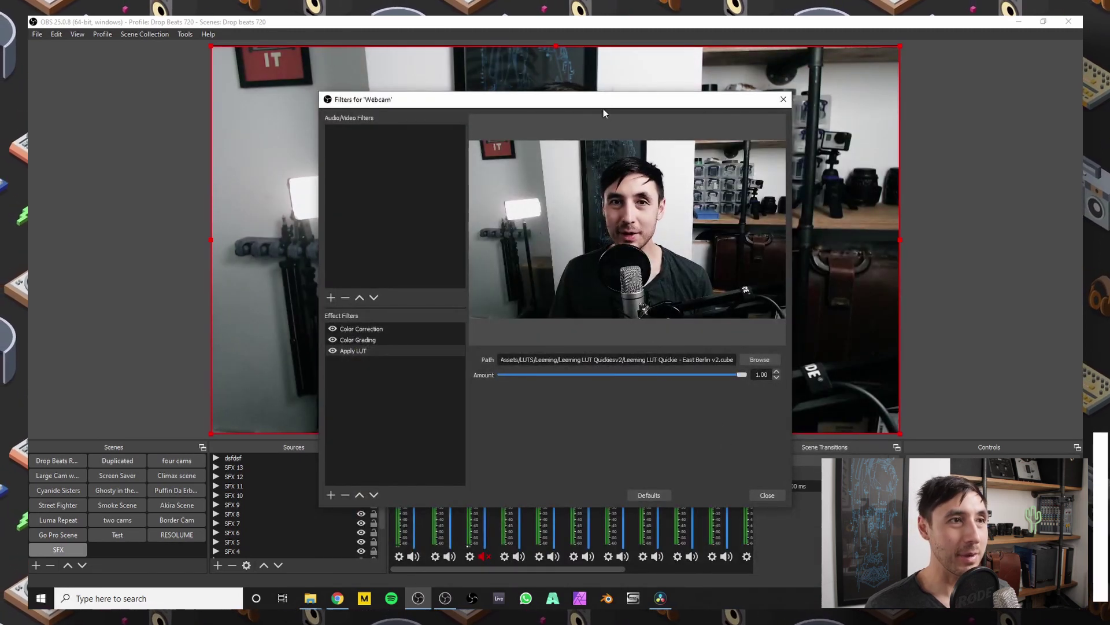
Reduce the Apply LUT amount to 0.36.
drag(602, 107, 389, 97)
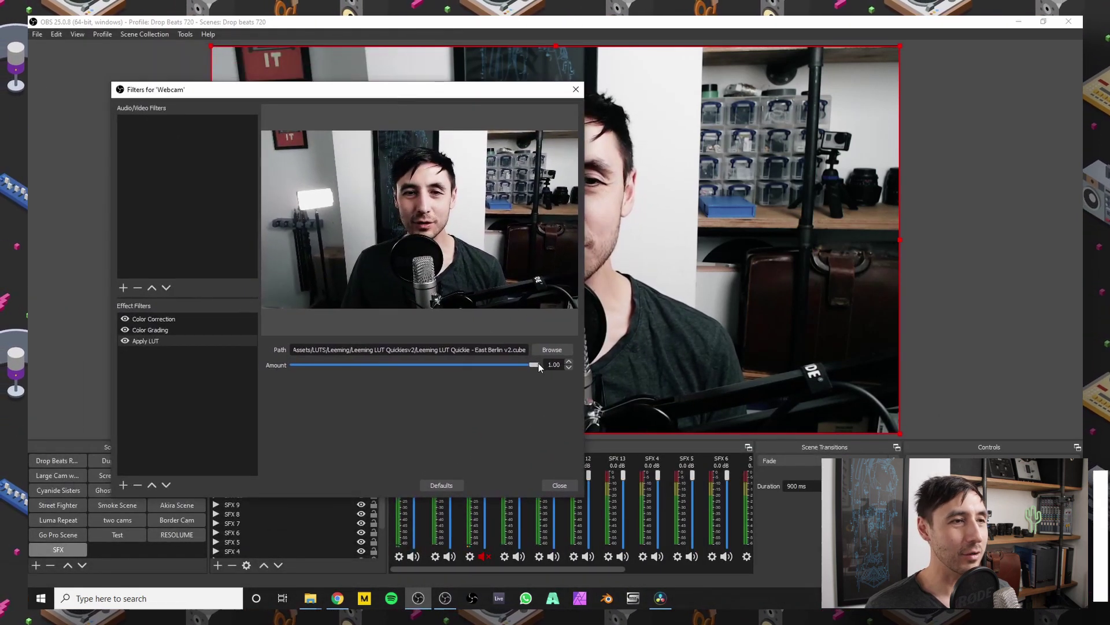
drag(537, 366, 379, 364)
drag(382, 90, 607, 75)
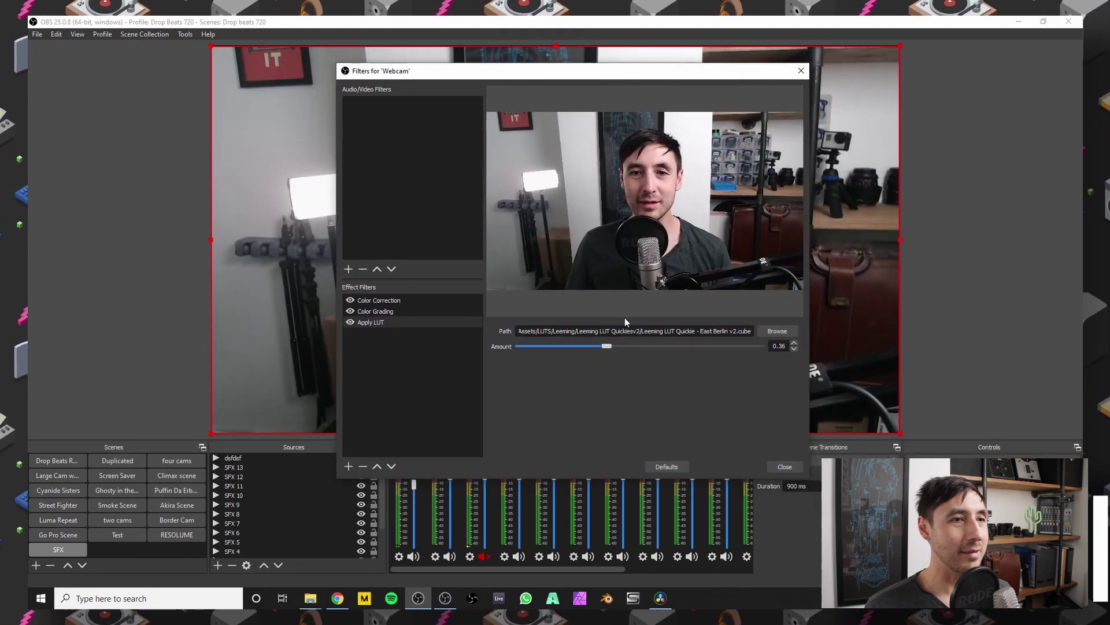
Set Color Correction to gamma -0.16, contrast 0.05 and brightness -0.05.
click(371, 302)
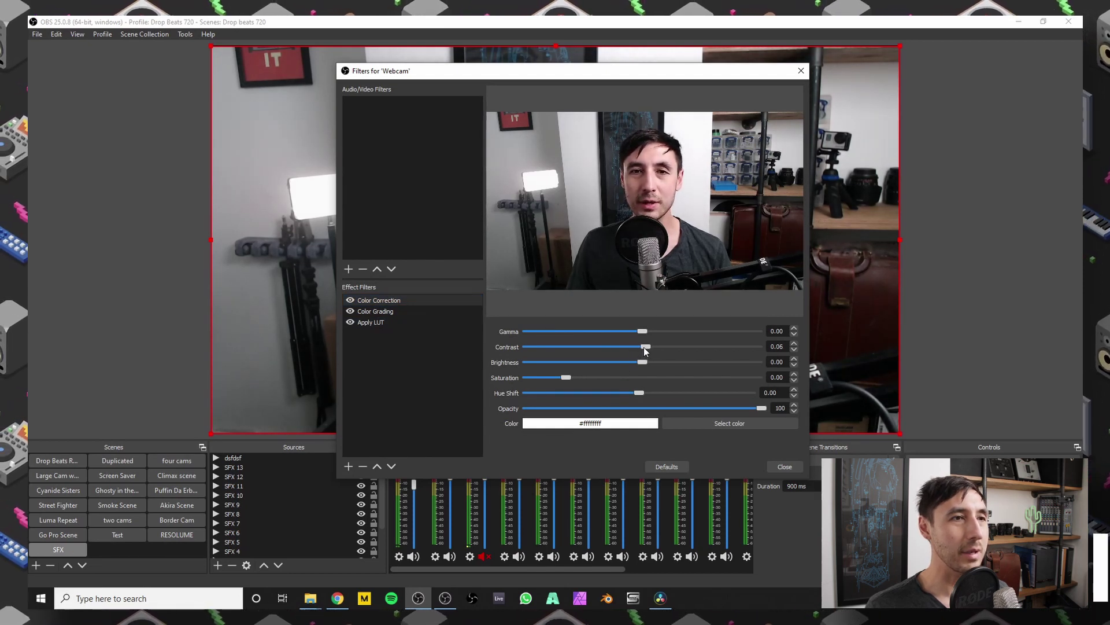
drag(644, 348, 643, 348)
drag(642, 331, 636, 331)
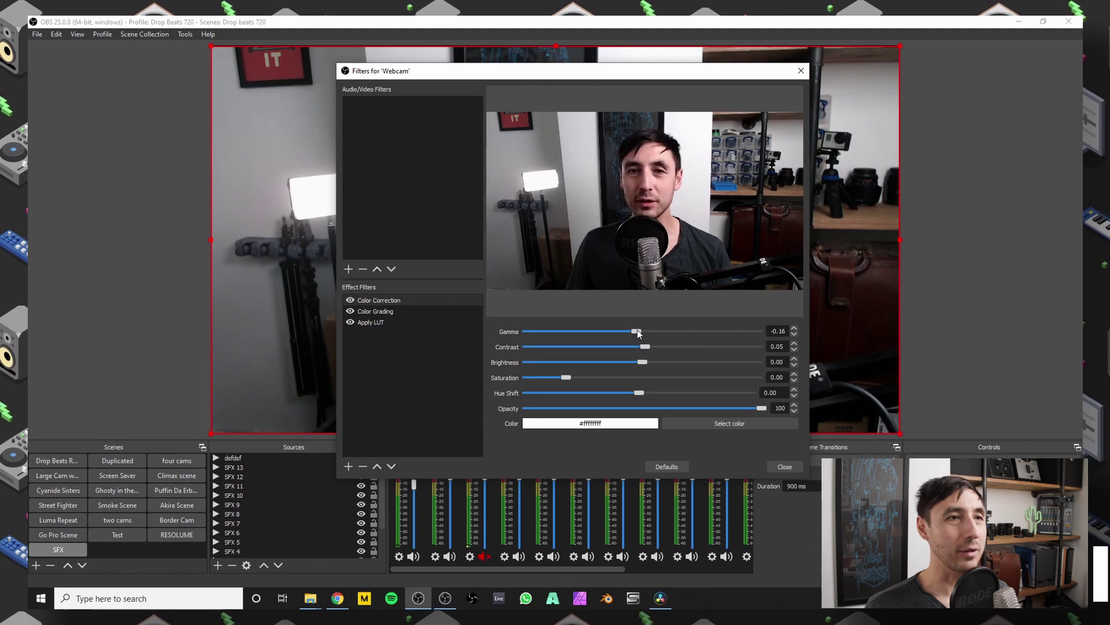
drag(477, 70, 470, 118)
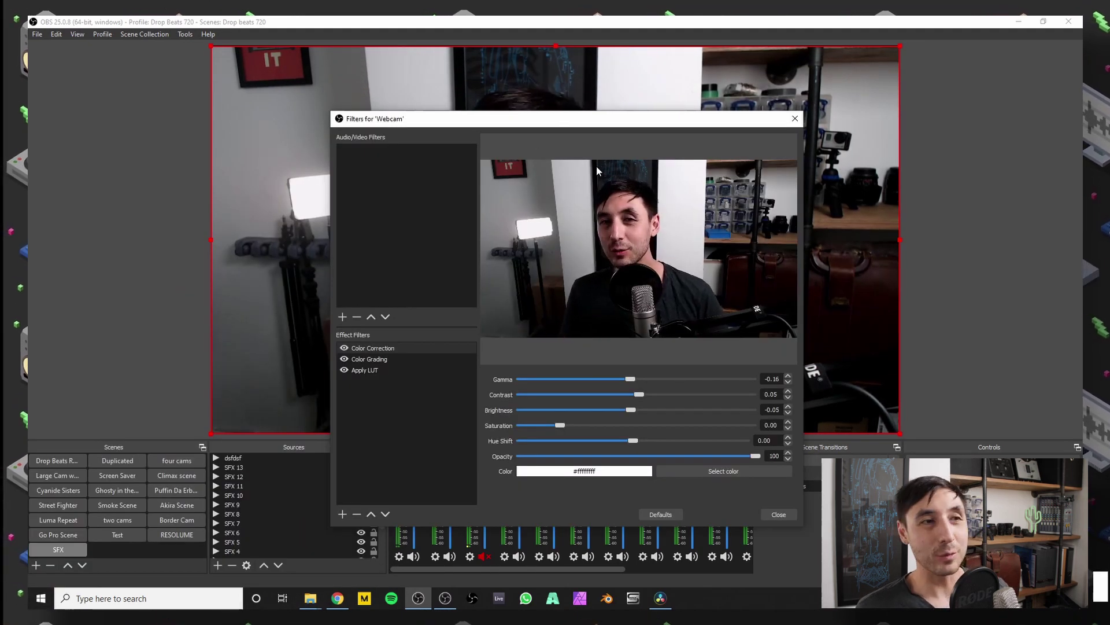